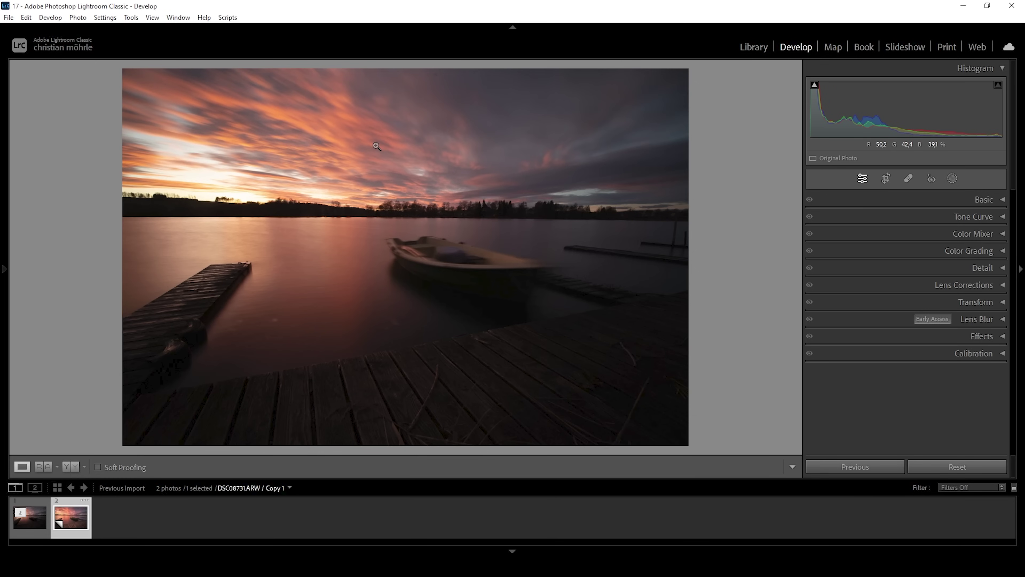
# Apply the Adobe Landscape profile from the Basic panel's Profile list
pyautogui.click(1003, 199)
pyautogui.scroll(-1, 868, 237)
pyautogui.scroll(1, 901, 221)
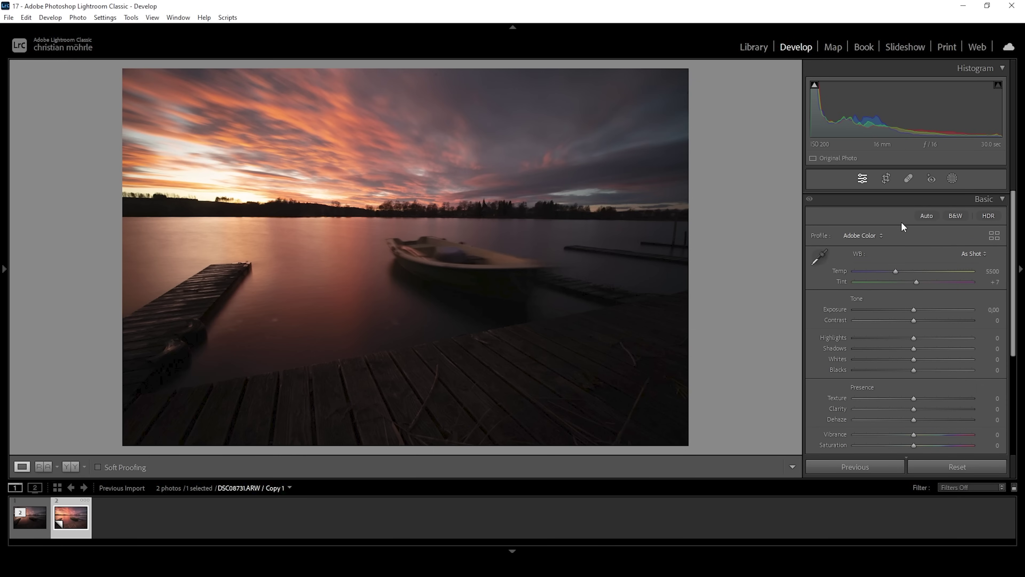
pyautogui.click(868, 234)
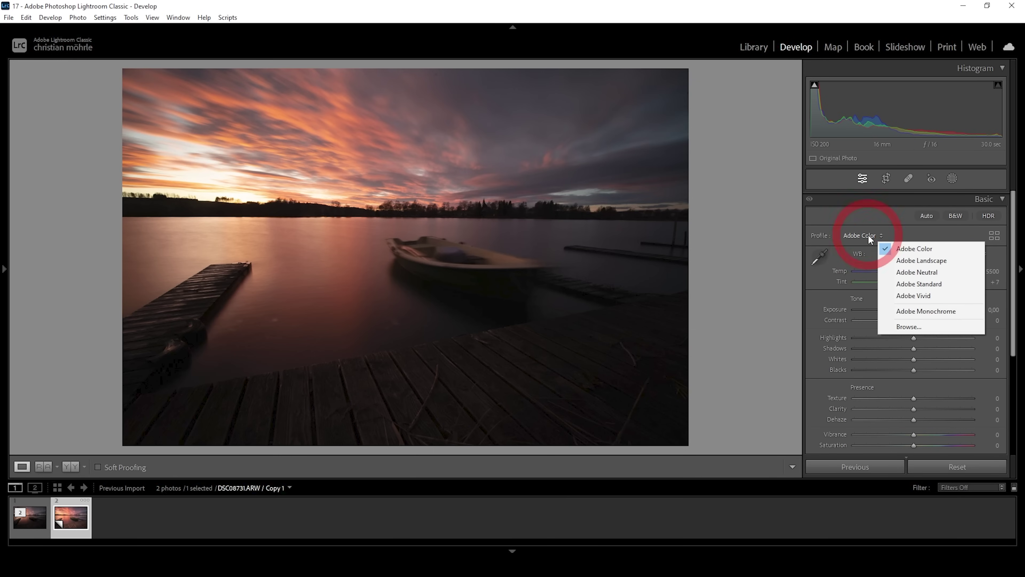
pyautogui.click(888, 256)
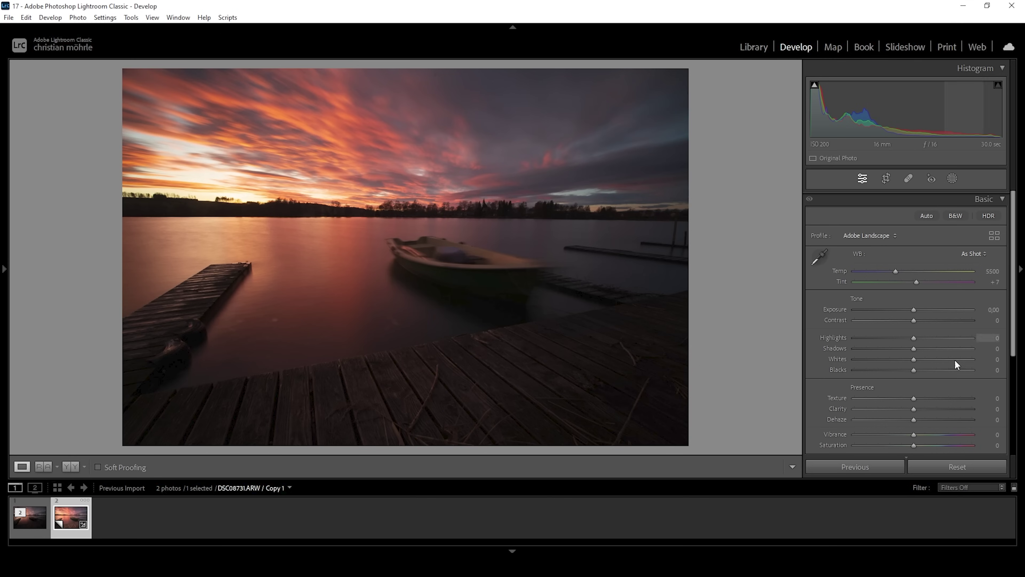
# Set Exposure +0.90, Highlights −55, Shadows +47 and Blacks +24, and switch white balance to Custom
pyautogui.moveTo(914, 310); pyautogui.dragTo(922, 313)
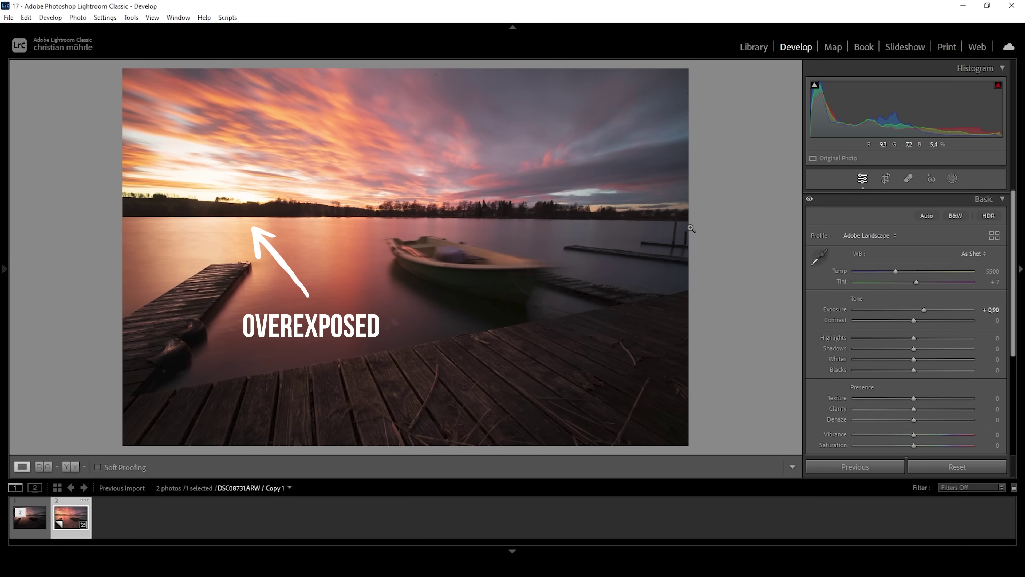
pyautogui.moveTo(912, 338); pyautogui.dragTo(880, 337)
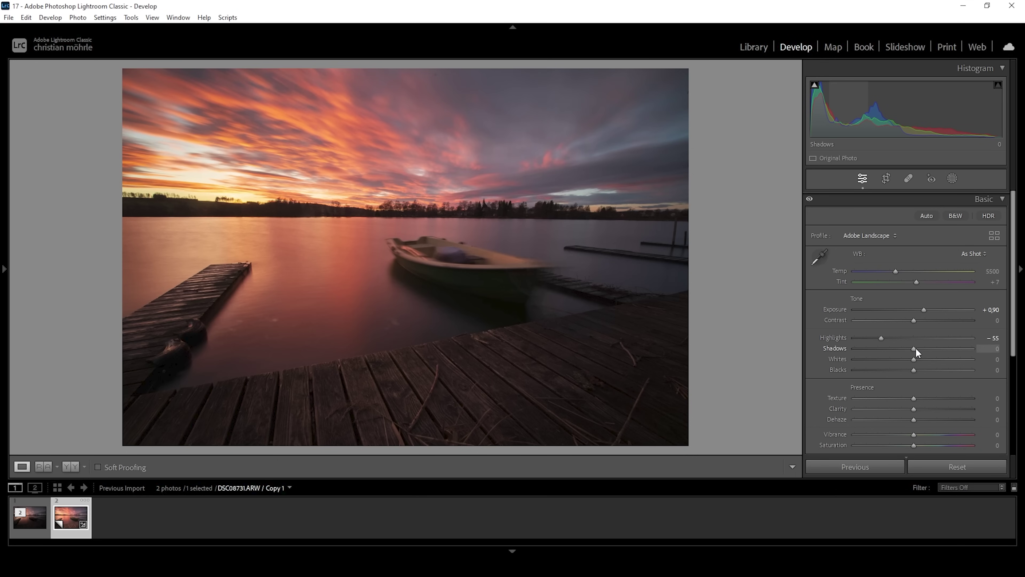
pyautogui.moveTo(916, 349); pyautogui.dragTo(929, 351)
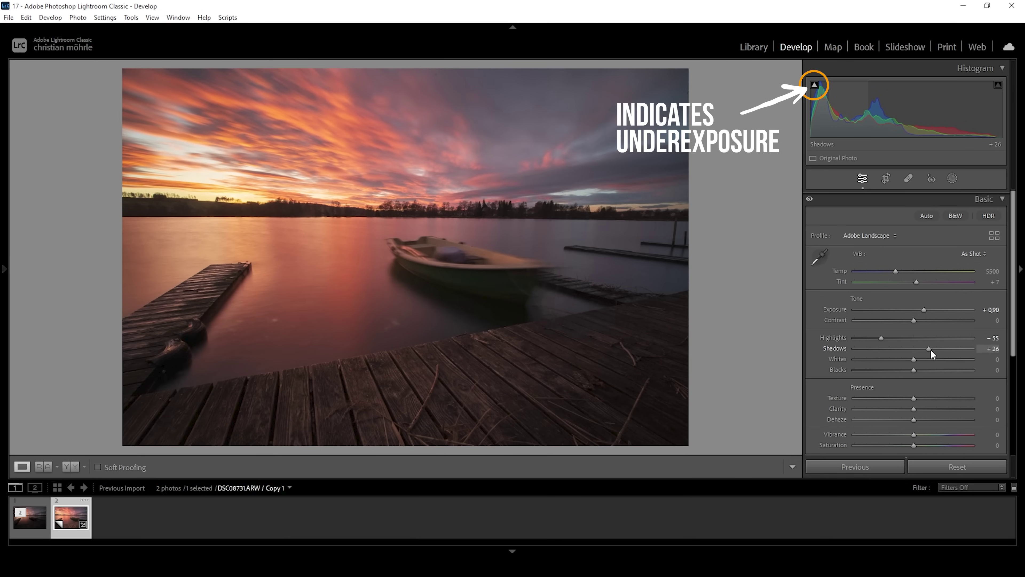
pyautogui.moveTo(931, 350); pyautogui.dragTo(939, 348)
pyautogui.moveTo(939, 350); pyautogui.dragTo(946, 348)
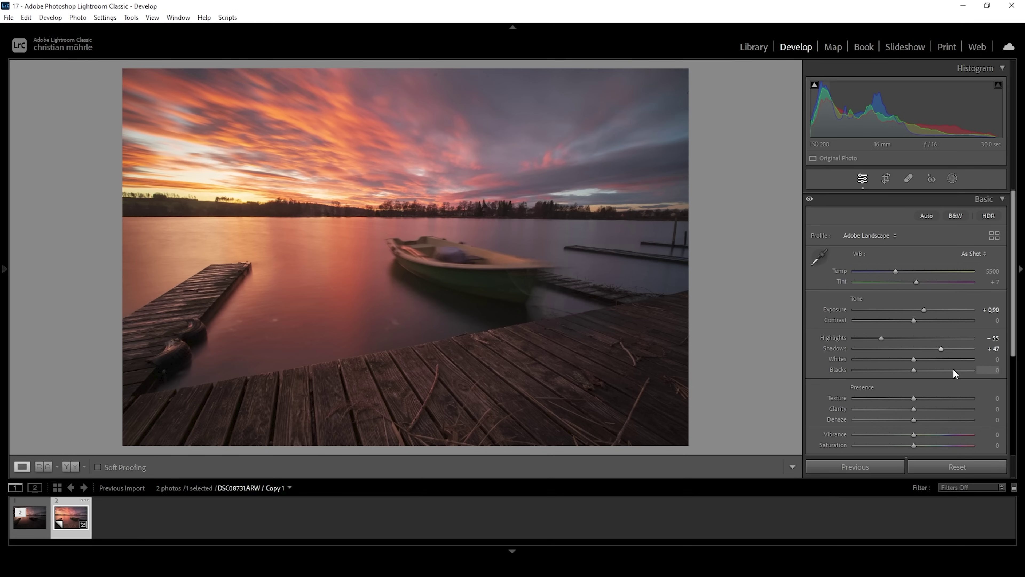
pyautogui.moveTo(814, 86)
pyautogui.moveTo(914, 370); pyautogui.dragTo(931, 370)
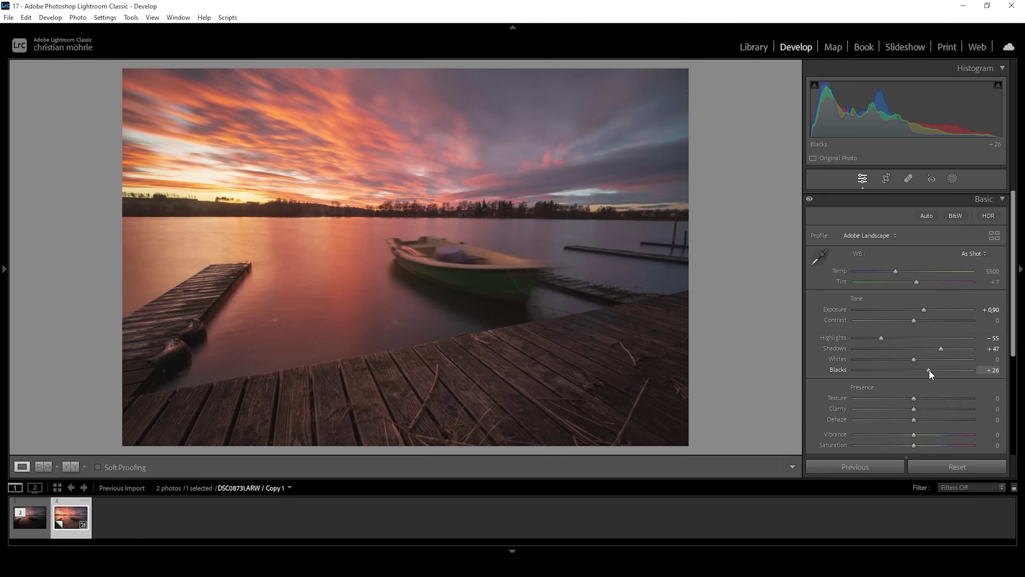
pyautogui.moveTo(930, 370); pyautogui.dragTo(928, 370)
pyautogui.click(896, 271)
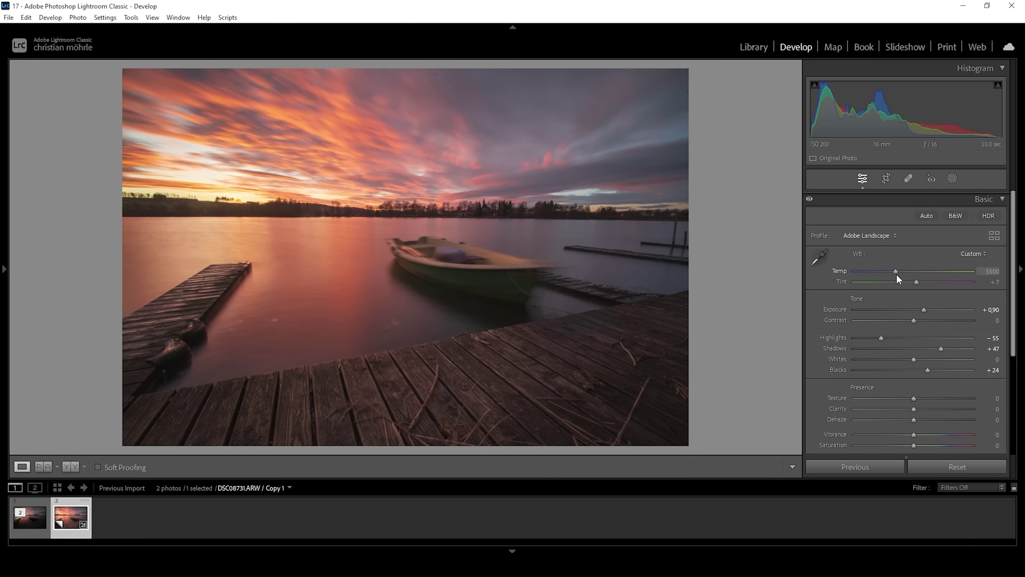
# Warm the white balance temperature from 5500 to 5620
pyautogui.moveTo(897, 275); pyautogui.dragTo(898, 275)
pyautogui.click(914, 281)
# Set Tint to +4, Texture to +7 and Clarity to −8
pyautogui.moveTo(989, 277); pyautogui.dragTo(978, 284)
pyautogui.scroll(-2, 889, 412)
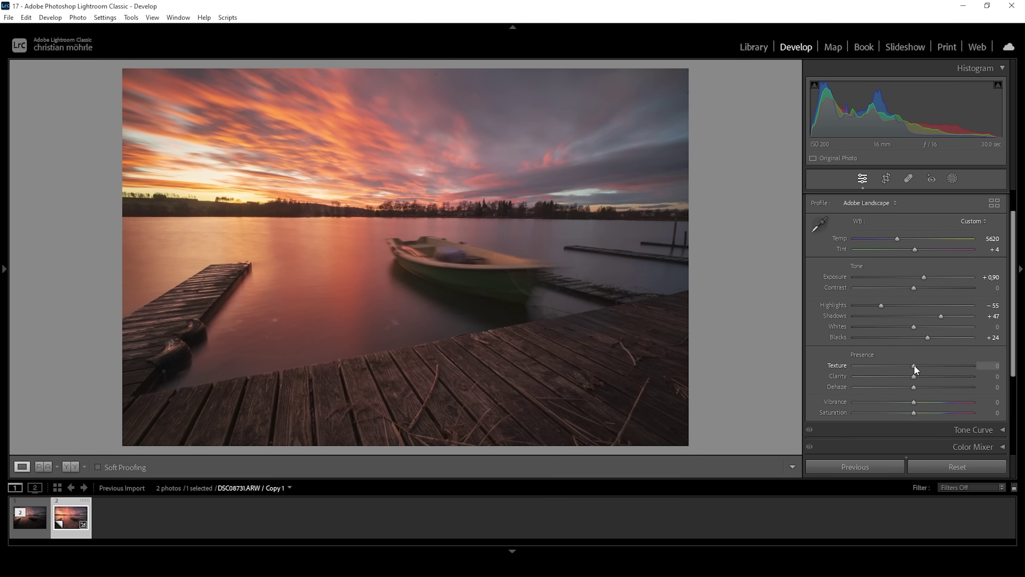
pyautogui.moveTo(918, 365); pyautogui.dragTo(918, 366)
pyautogui.moveTo(911, 376); pyautogui.dragTo(909, 377)
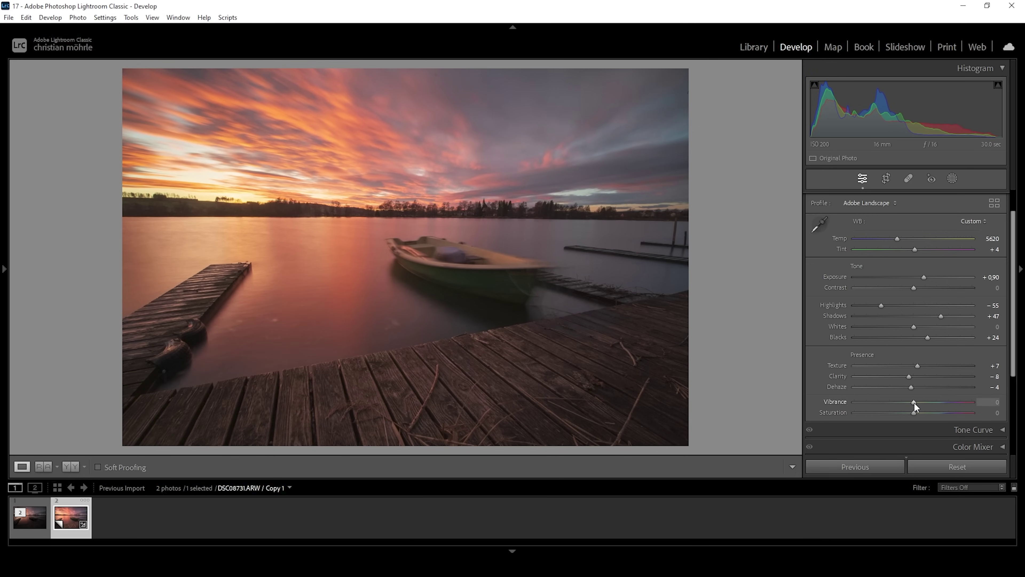
# Raise Vibrance to +15 and compare the edit against the original
pyautogui.moveTo(914, 403); pyautogui.dragTo(919, 403)
pyautogui.moveTo(918, 401); pyautogui.dragTo(921, 402)
pyautogui.click(44, 469)
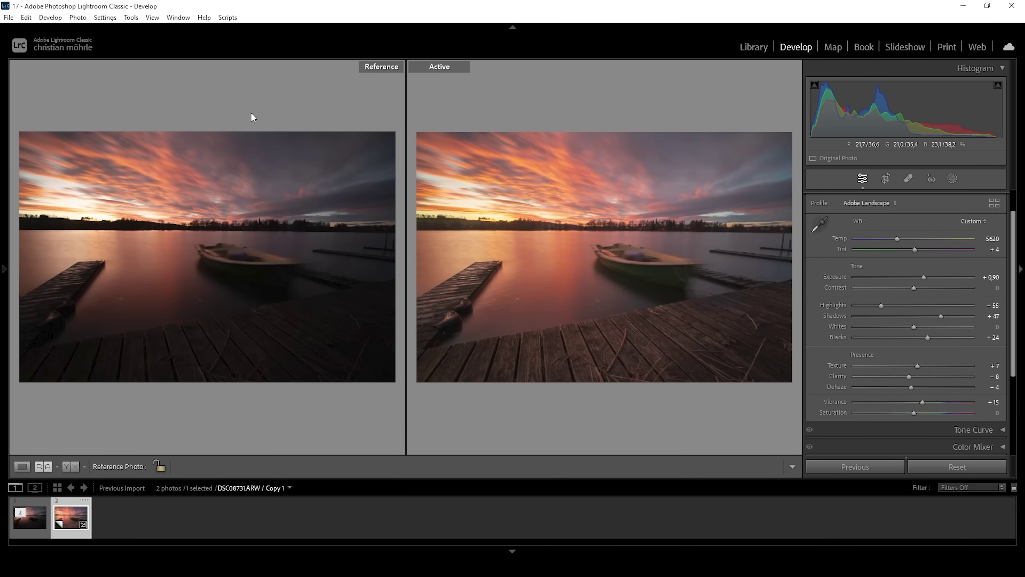
pyautogui.click(24, 468)
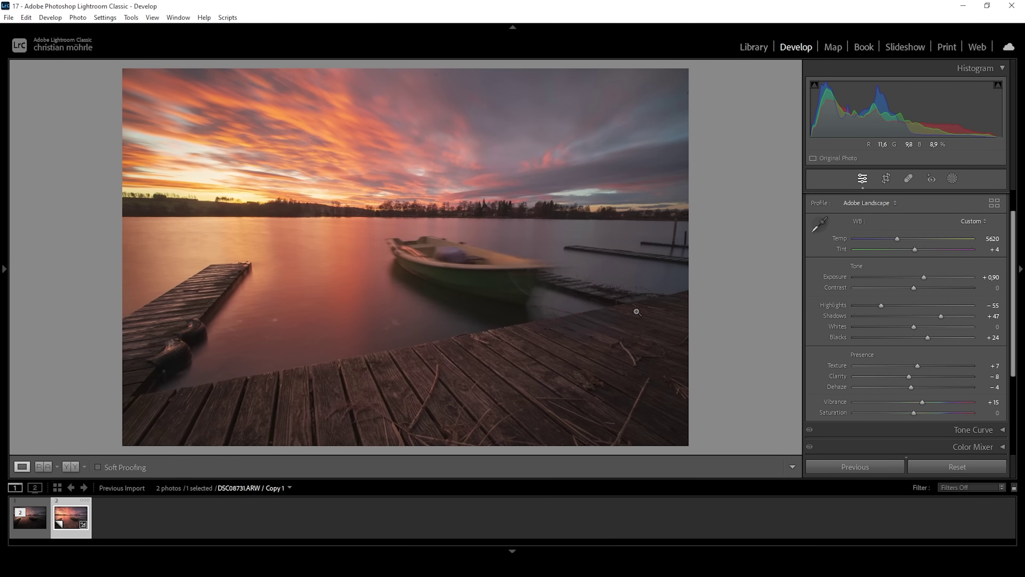
pyautogui.click(954, 179)
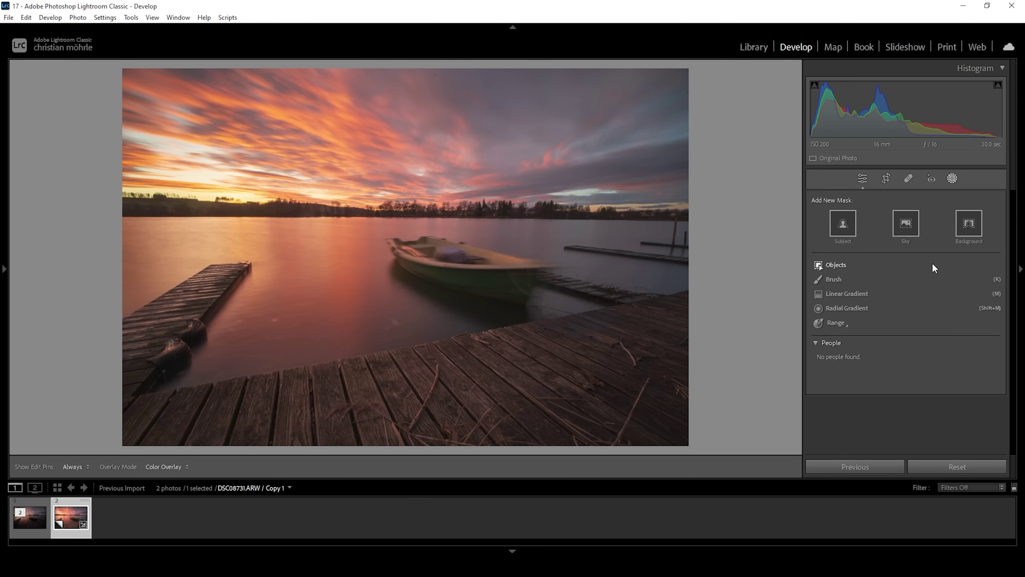
# Draw a linear gradient mask over the sky and raise its Contrast to +60
pyautogui.click(850, 294)
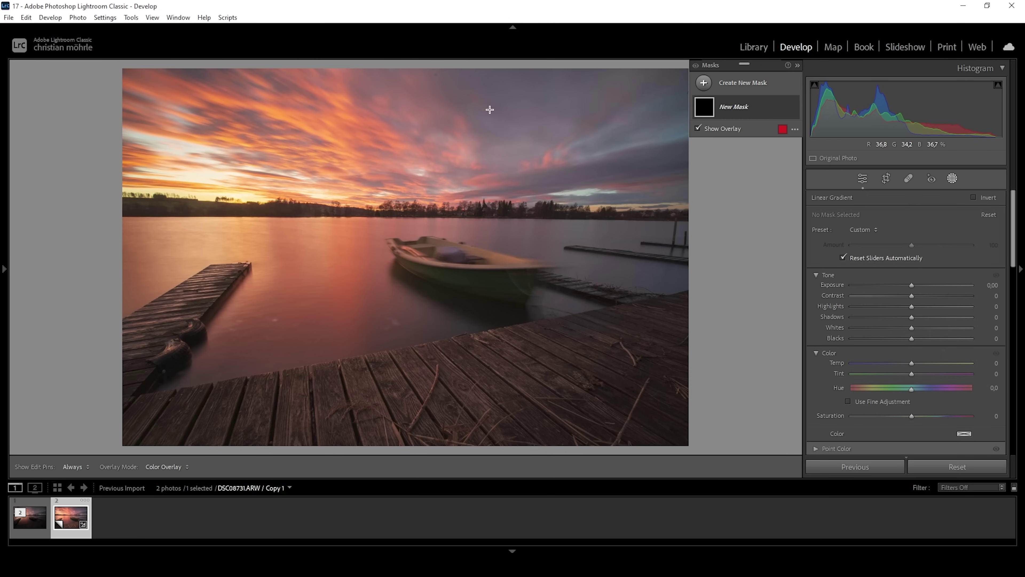
pyautogui.moveTo(488, 107); pyautogui.dragTo(479, 213)
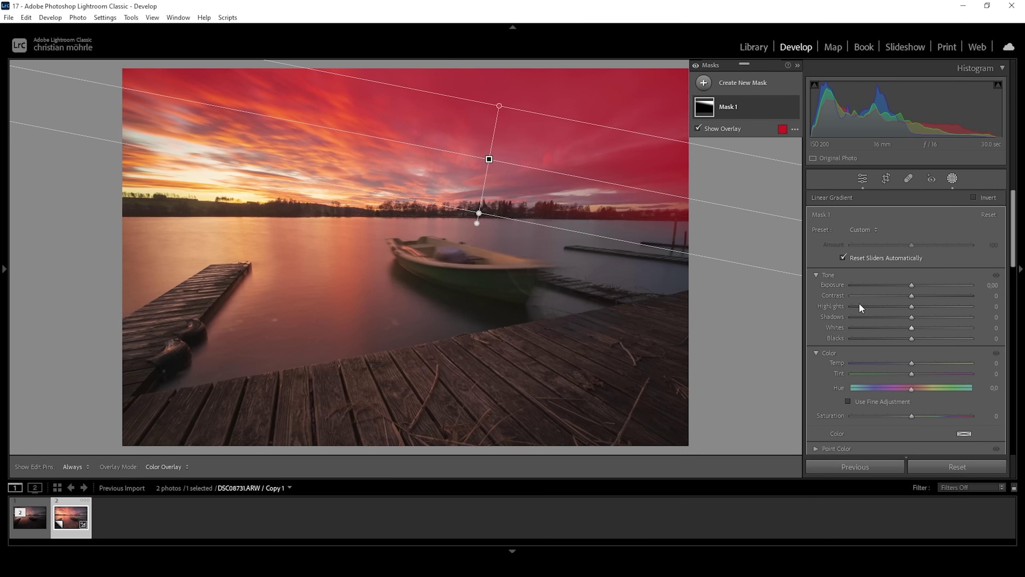
pyautogui.moveTo(909, 297); pyautogui.dragTo(938, 295)
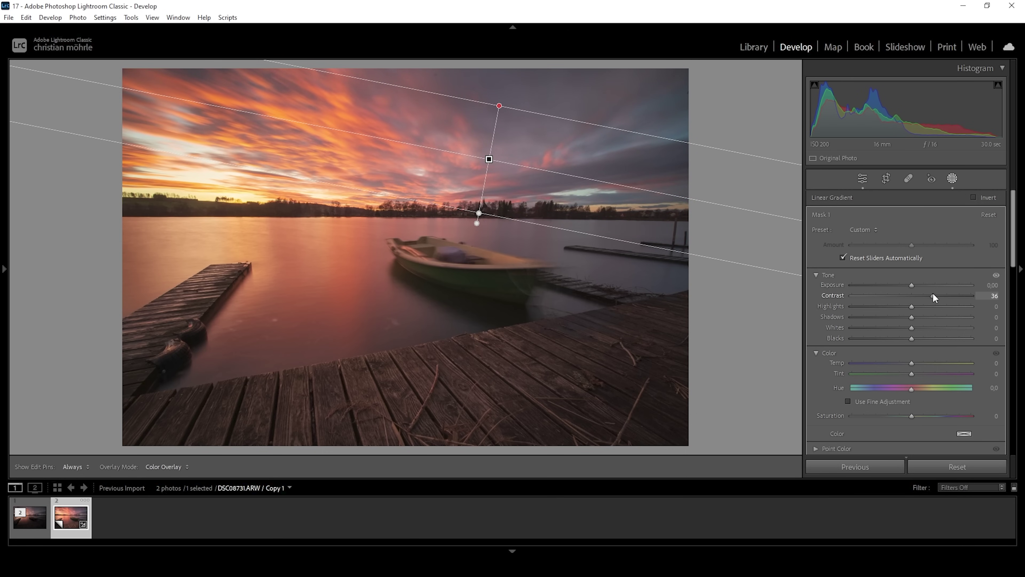
pyautogui.moveTo(934, 295); pyautogui.dragTo(947, 295)
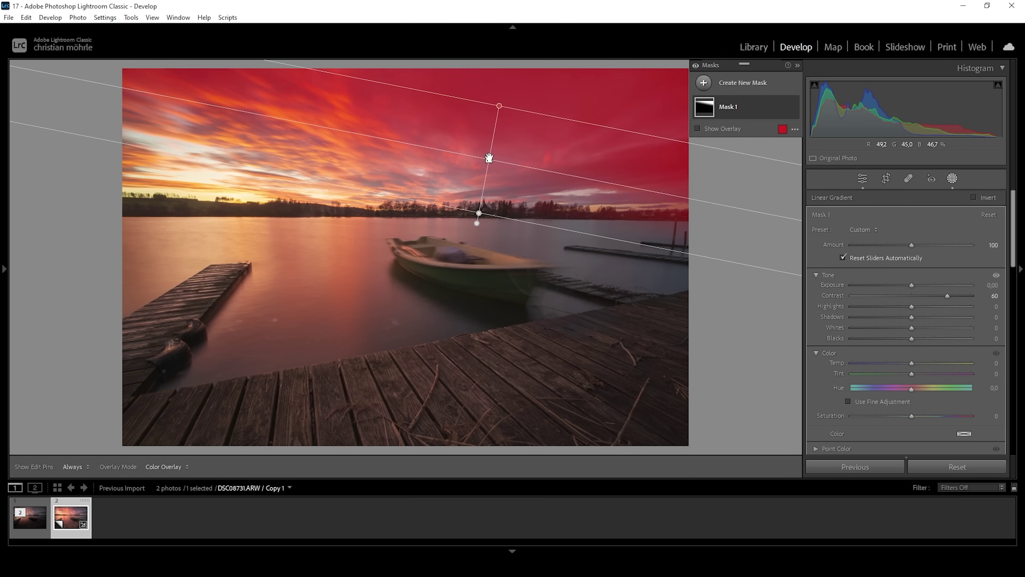
pyautogui.moveTo(489, 160); pyautogui.dragTo(515, 128)
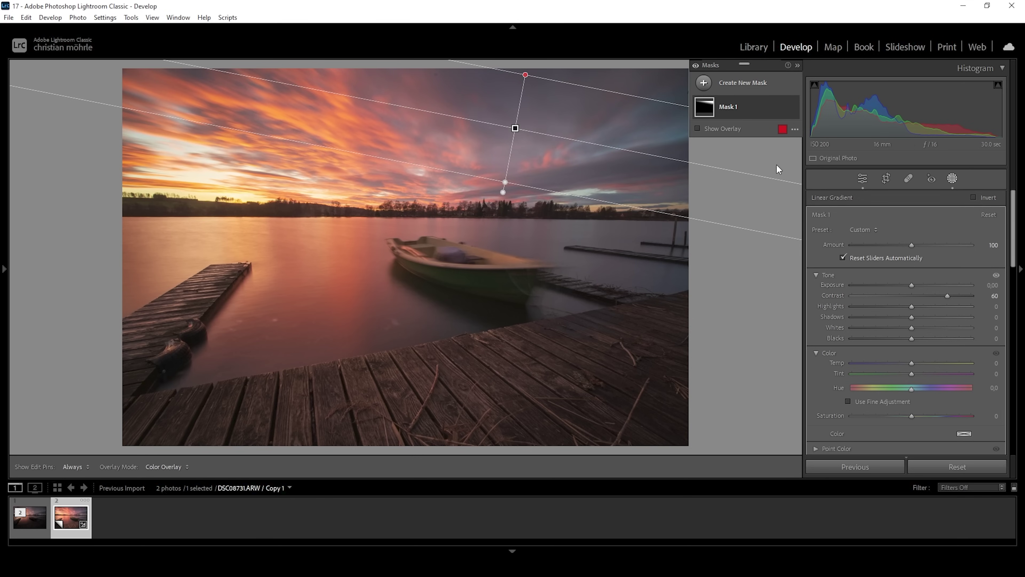
pyautogui.click(709, 85)
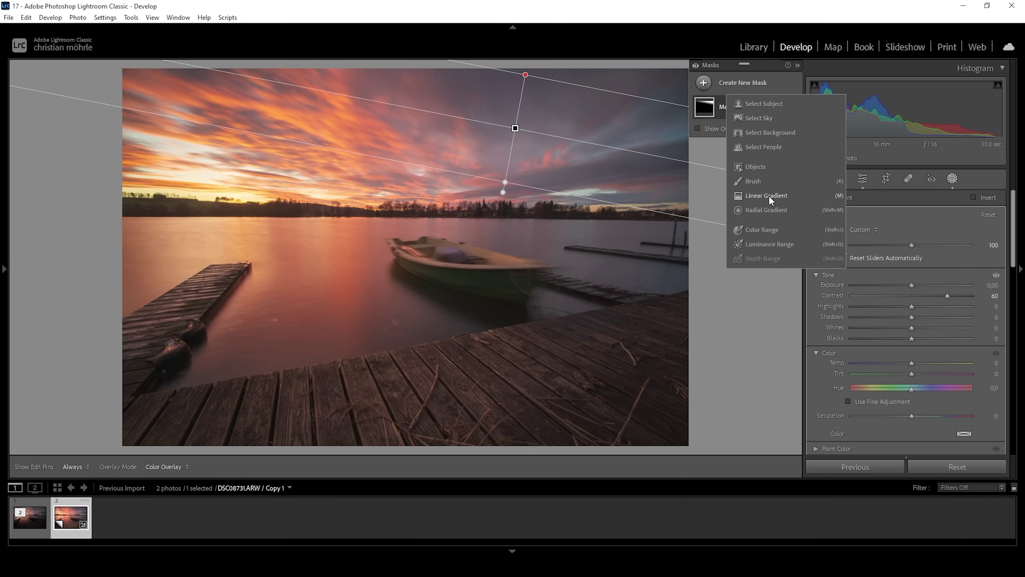
# Draw a gradient up over the boardwalk with Exposure 0.36 and Whites 57
pyautogui.click(767, 196)
pyautogui.moveTo(363, 358); pyautogui.dragTo(354, 299)
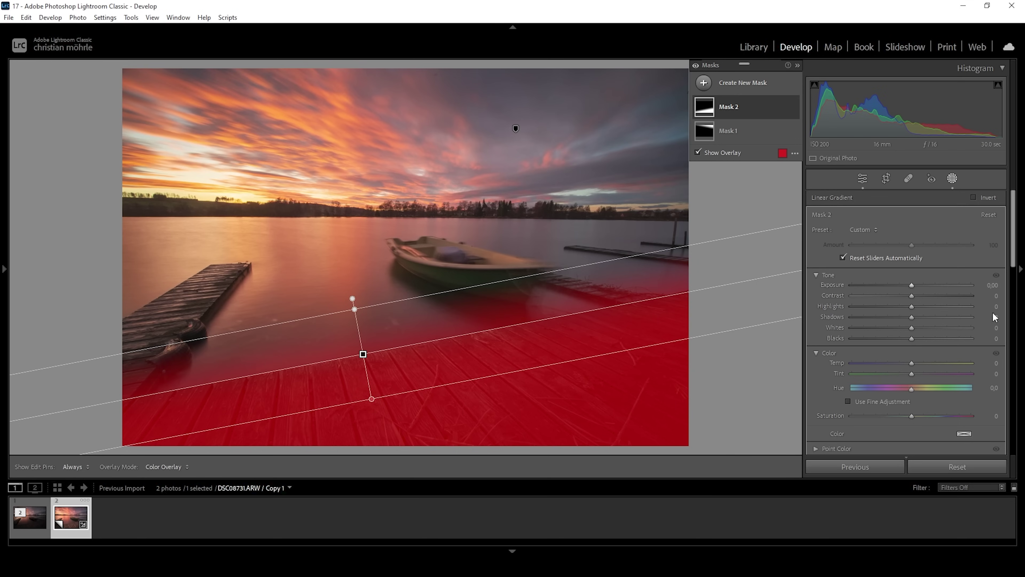
pyautogui.moveTo(912, 284); pyautogui.dragTo(919, 287)
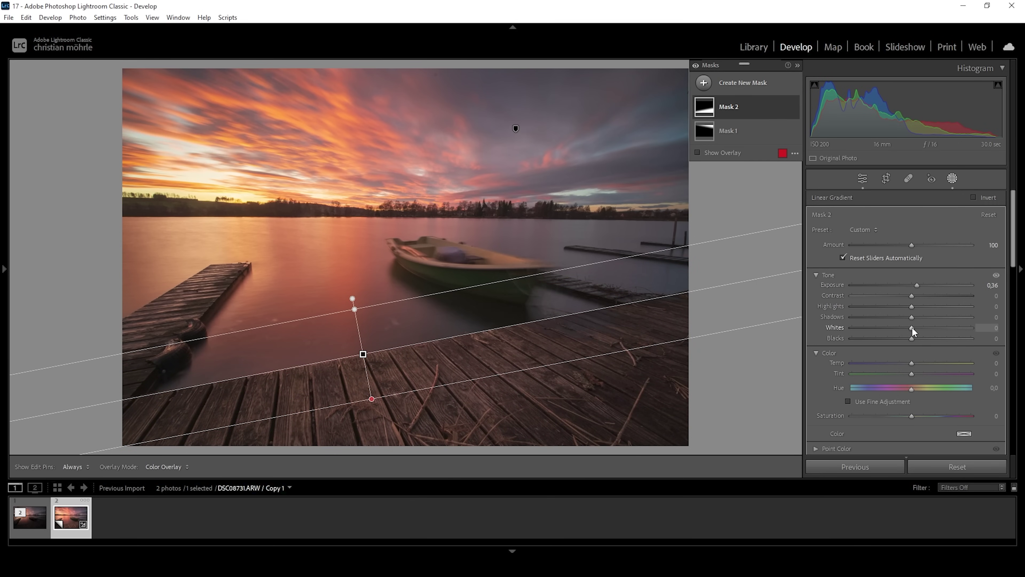
pyautogui.moveTo(912, 327); pyautogui.dragTo(944, 328)
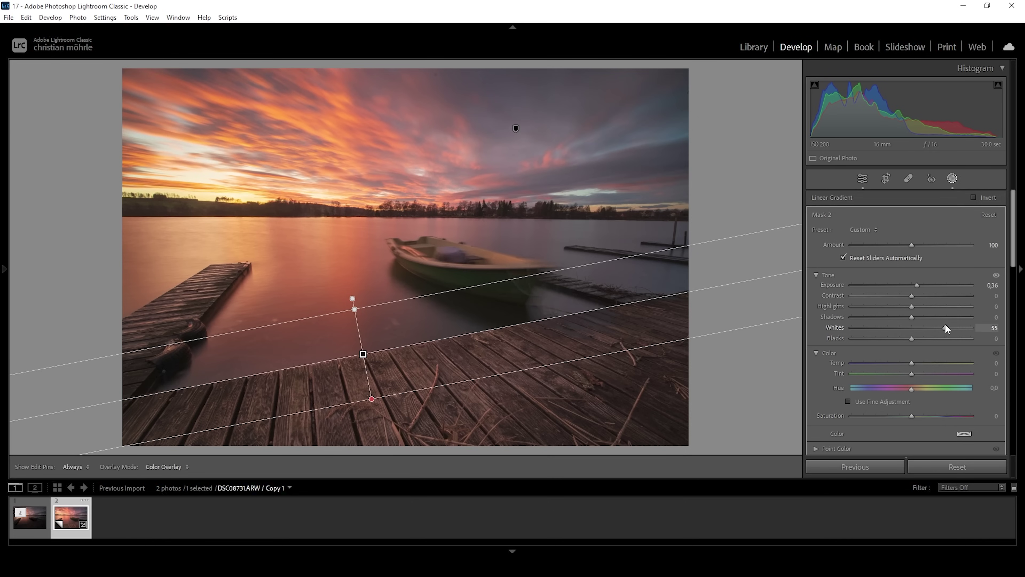
pyautogui.moveTo(947, 328); pyautogui.dragTo(946, 327)
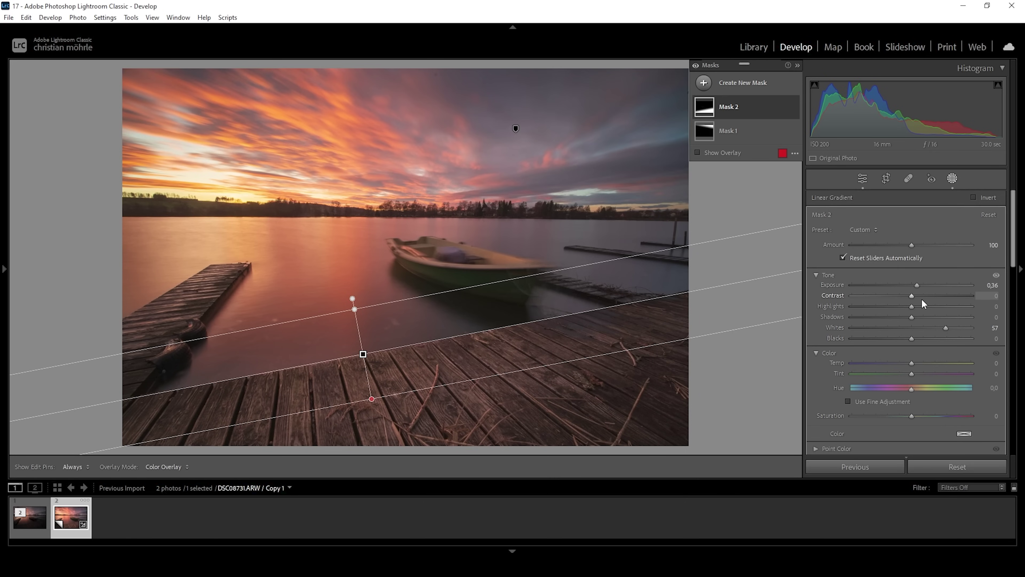
# Give the boardwalk mask Texture +4 and Clarity +3 and tighten the gradient's edges
pyautogui.scroll(-6, 921, 298)
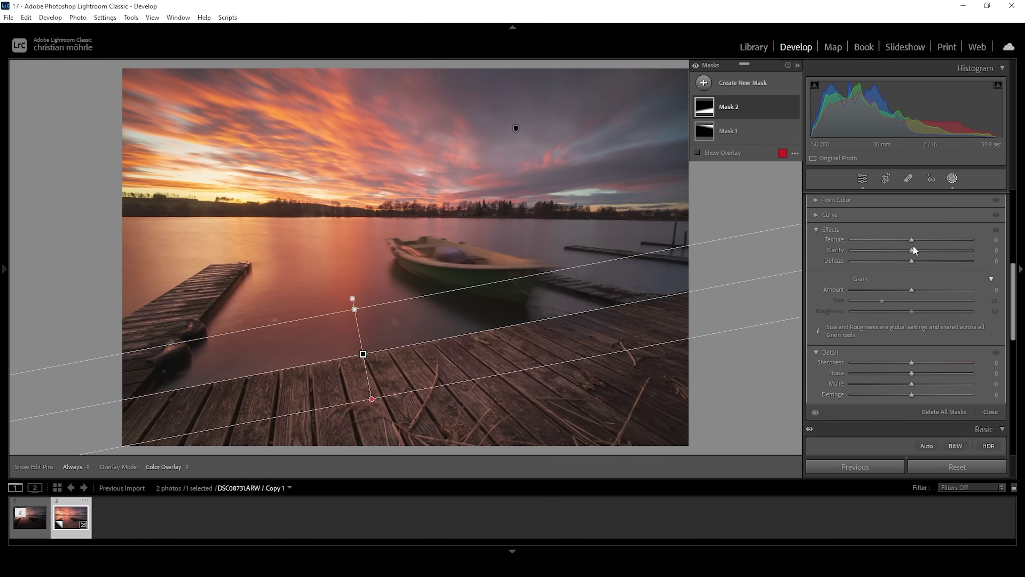
pyautogui.moveTo(912, 240); pyautogui.dragTo(913, 250)
pyautogui.moveTo(354, 309); pyautogui.dragTo(362, 353)
pyautogui.moveTo(372, 401); pyautogui.dragTo(369, 361)
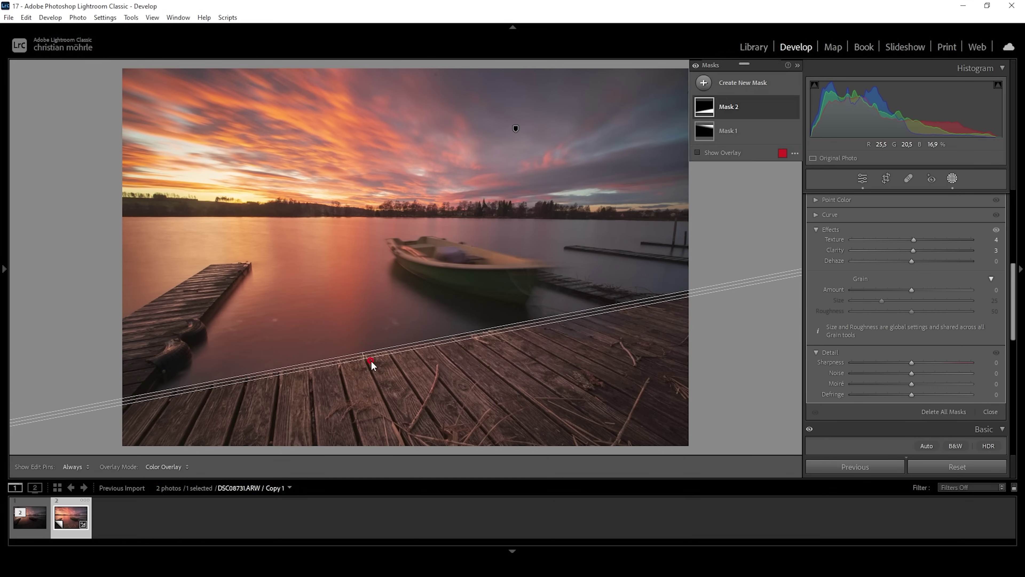
# Add a third linear gradient from the horizon over the lake with Whites +18
pyautogui.click(953, 179)
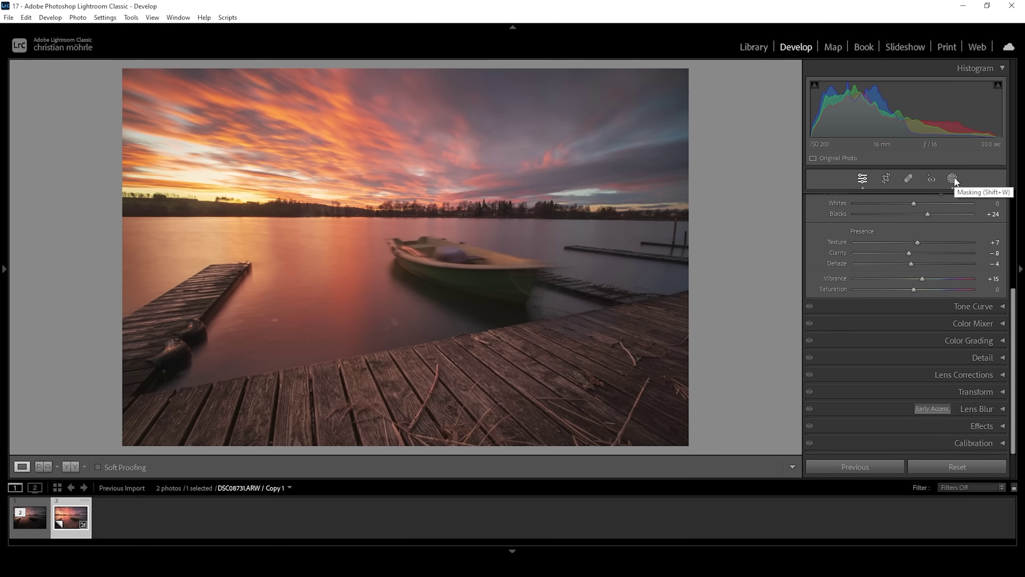
pyautogui.click(953, 178)
pyautogui.click(703, 82)
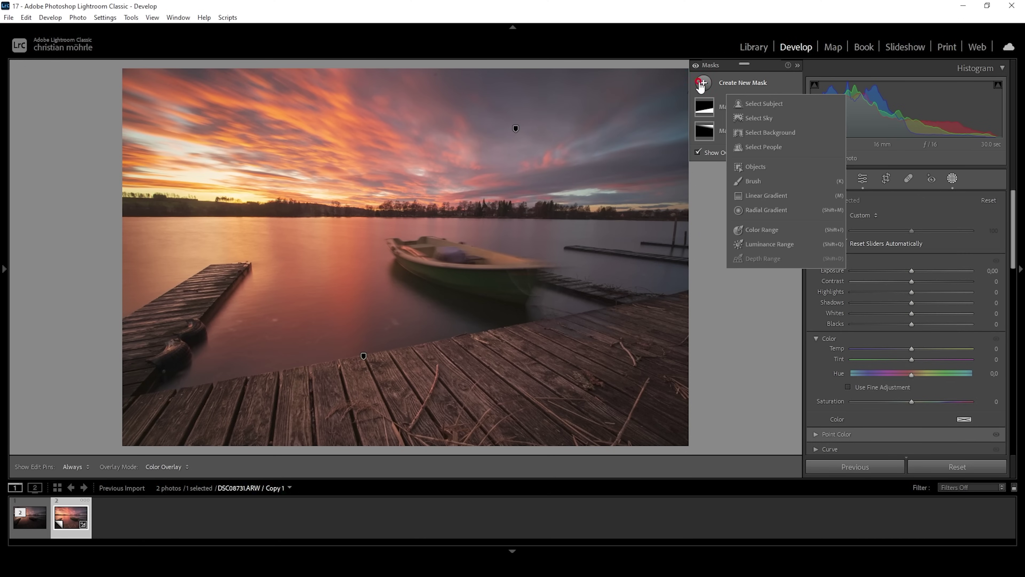
pyautogui.press('Escape')
pyautogui.press('m')
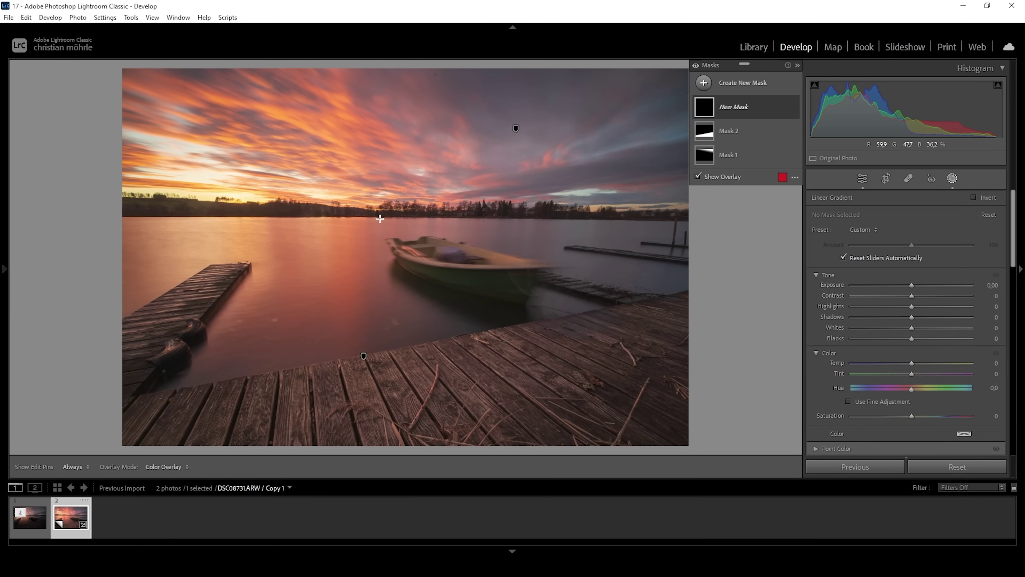
pyautogui.moveTo(382, 217); pyautogui.dragTo(383, 216)
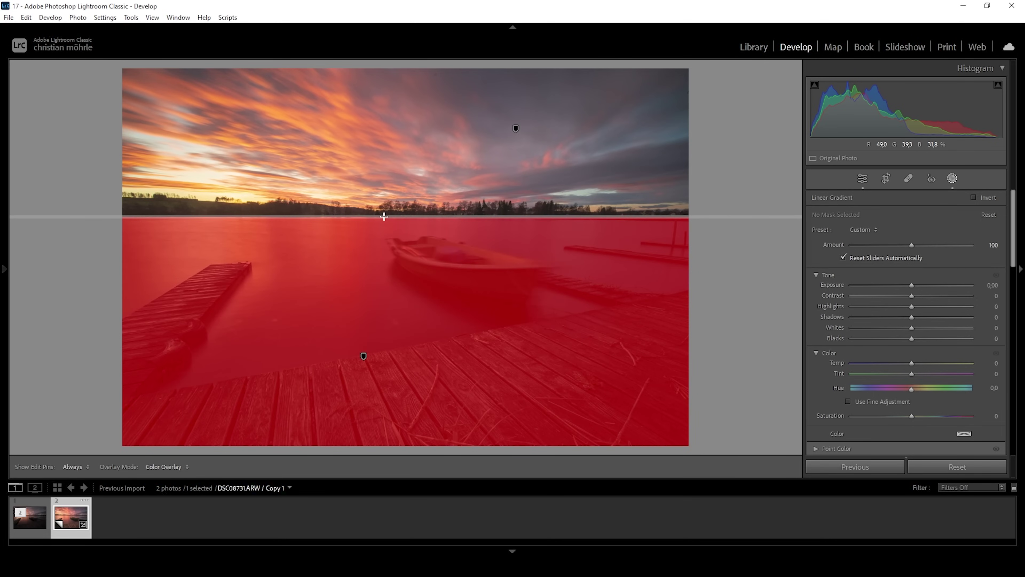
pyautogui.moveTo(384, 216); pyautogui.dragTo(382, 216)
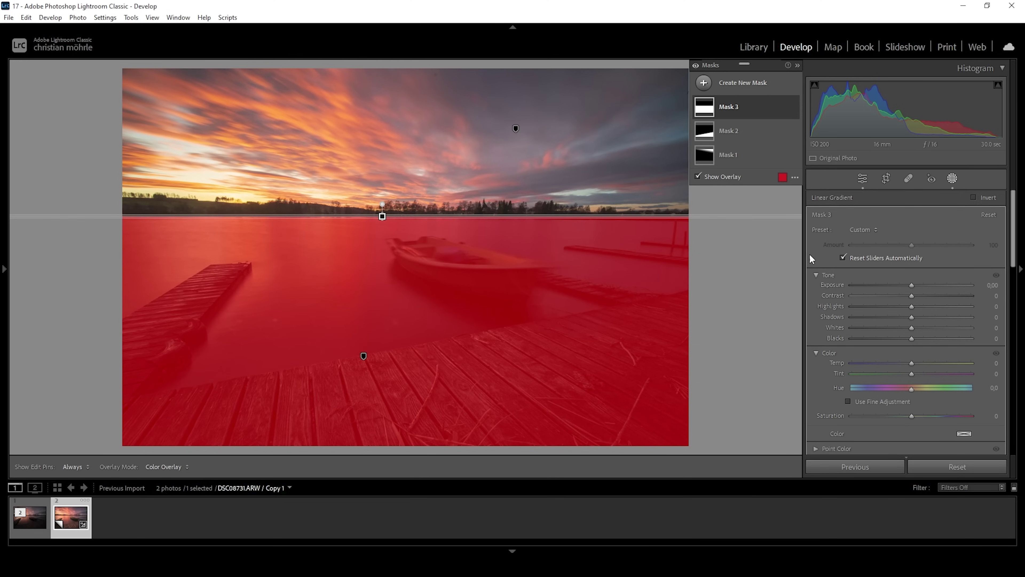
pyautogui.moveTo(914, 328); pyautogui.dragTo(920, 329)
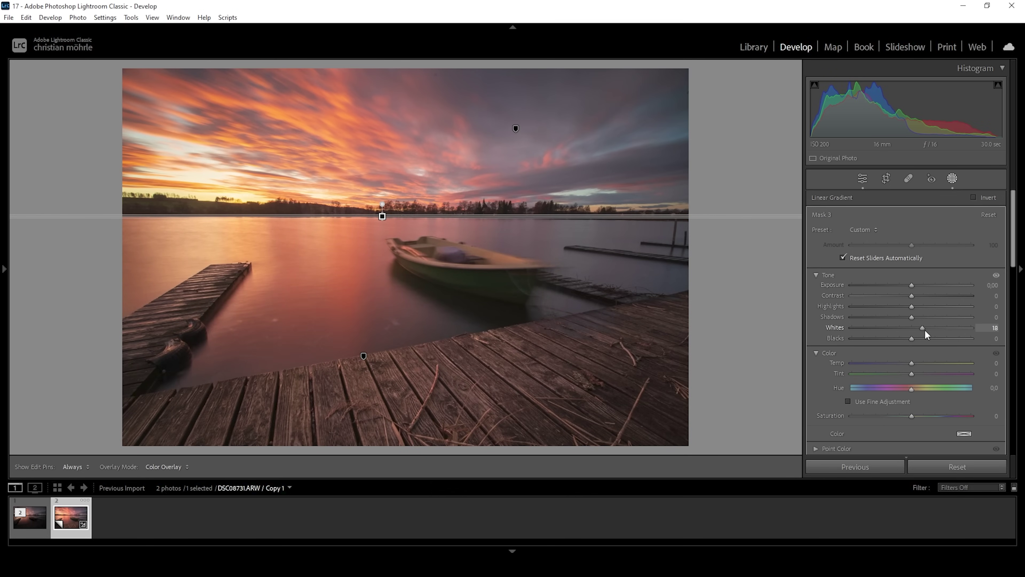
pyautogui.hotkey('shift', 'w')
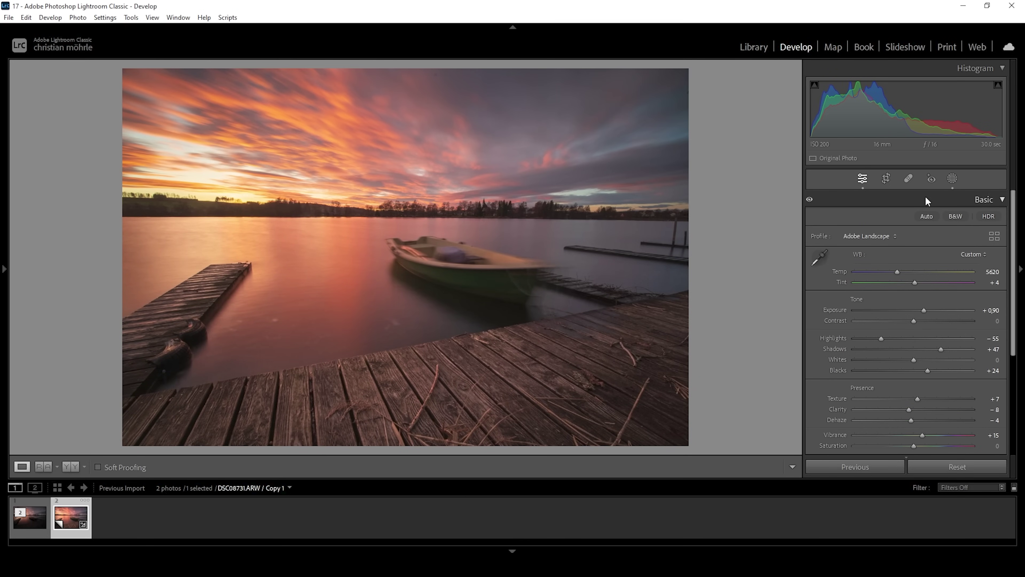
# Toggle the three masks off and on to compare, then close masking and collapse Basic
pyautogui.click(952, 179)
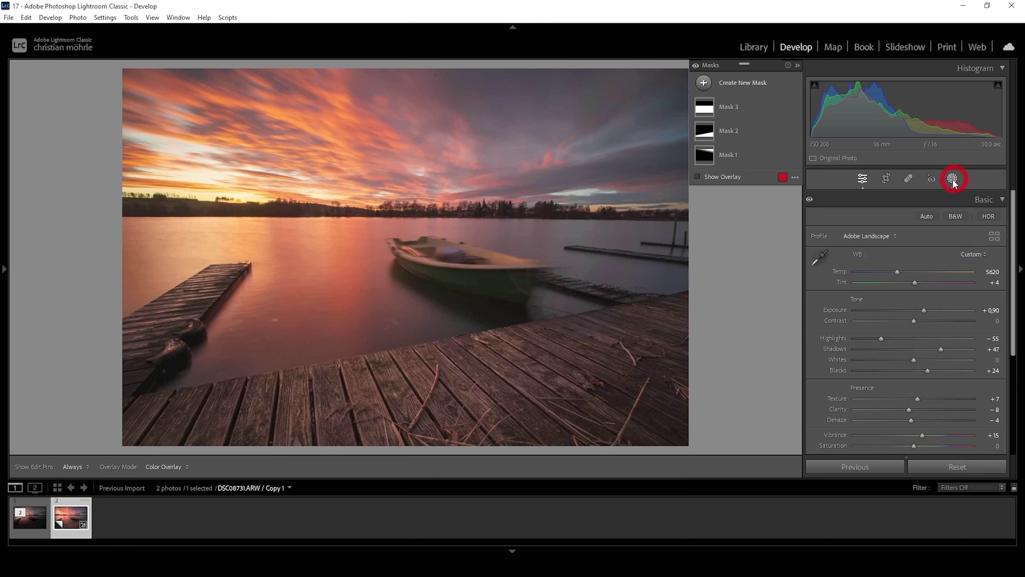
pyautogui.click(695, 65)
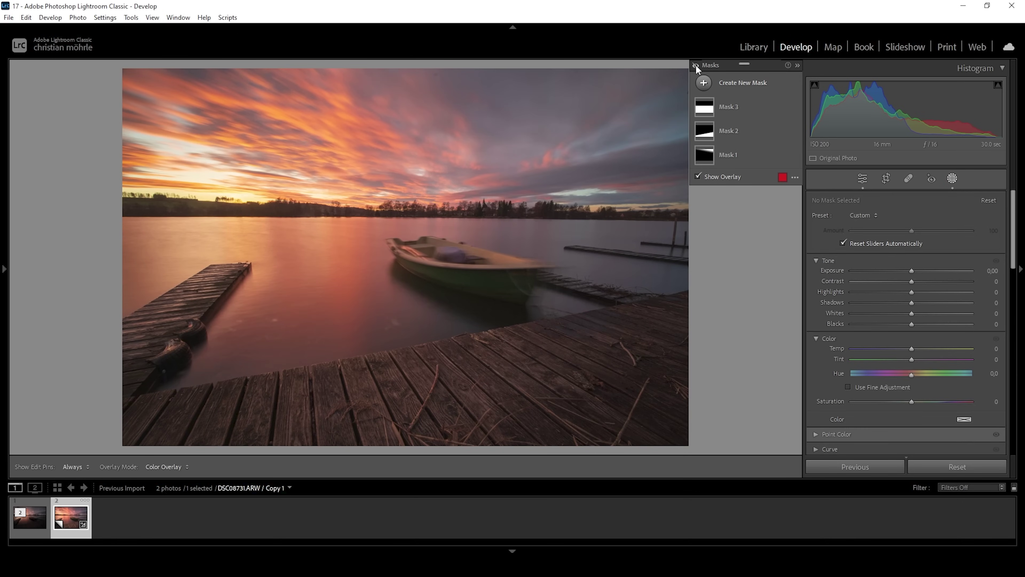
pyautogui.click(695, 65)
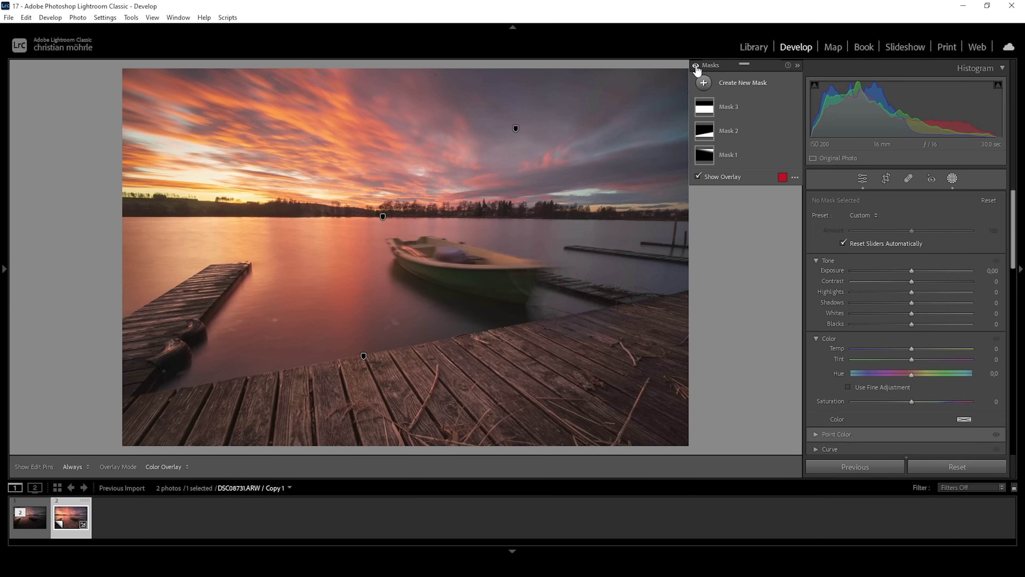
pyautogui.click(695, 65)
pyautogui.click(695, 65)
pyautogui.click(695, 65)
pyautogui.click(695, 65)
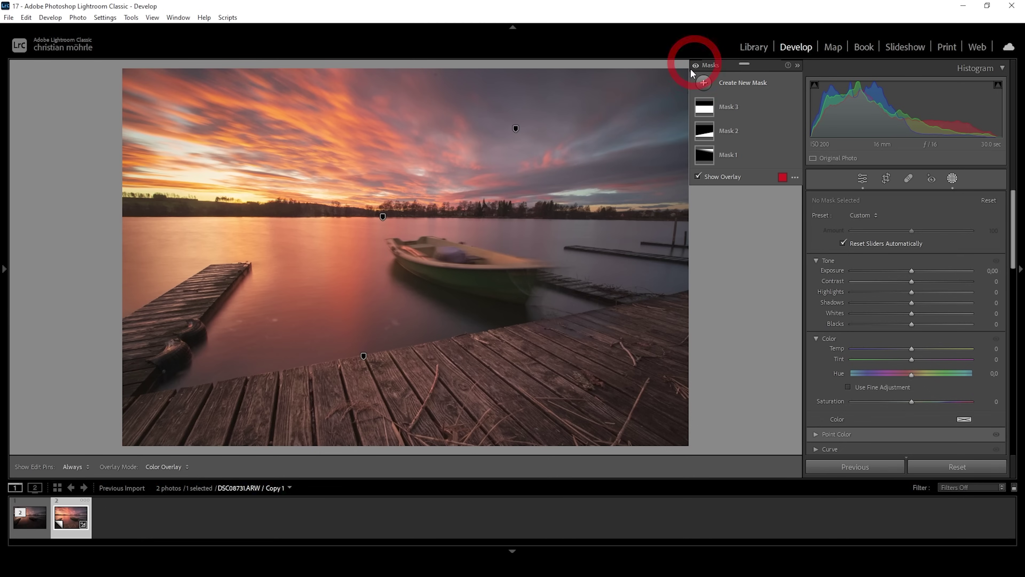
pyautogui.click(863, 179)
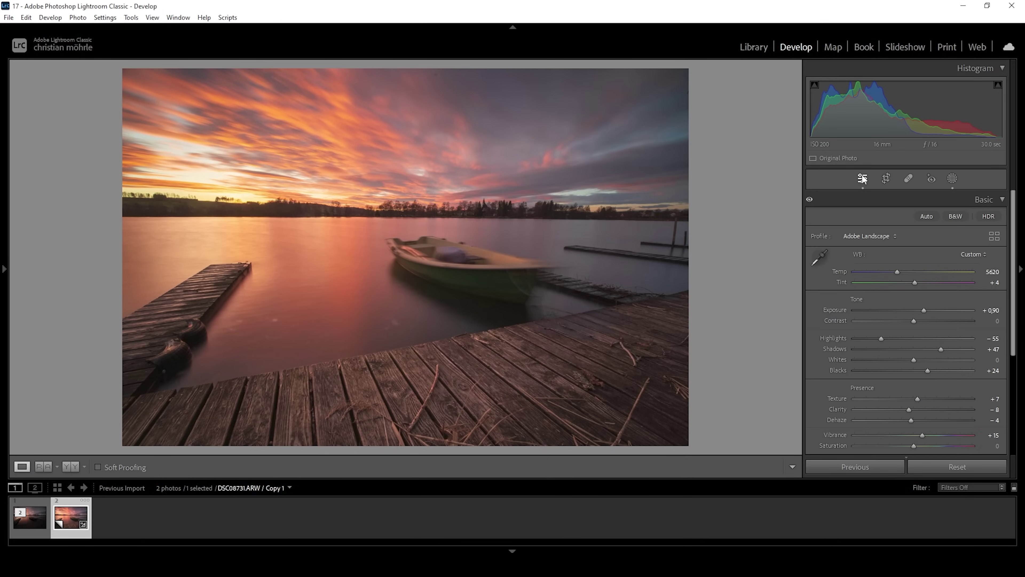
pyautogui.click(1002, 200)
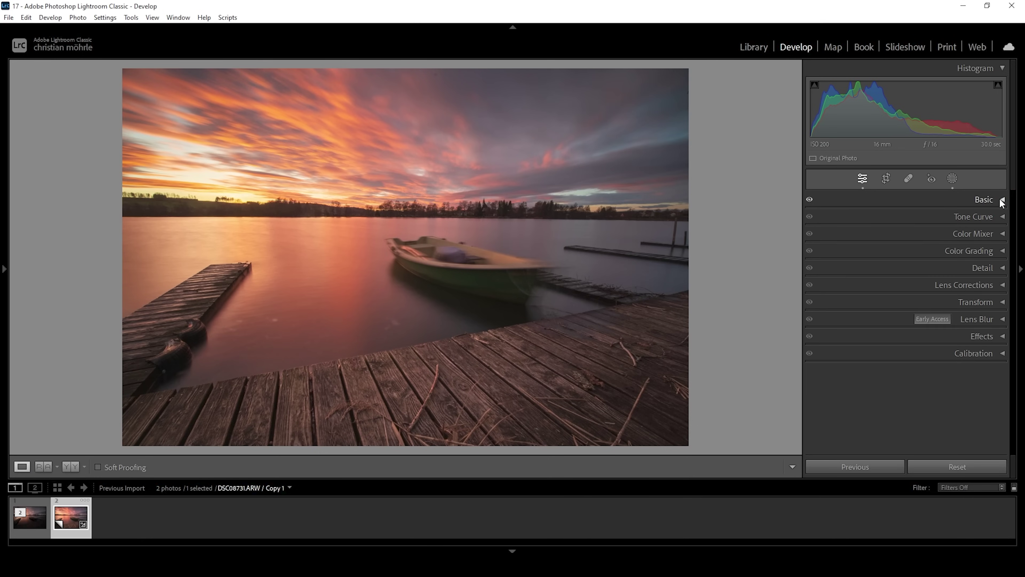
# In the Color Mixer's Hue view, shift Orange to +8 and Purple to −21
pyautogui.click(1001, 235)
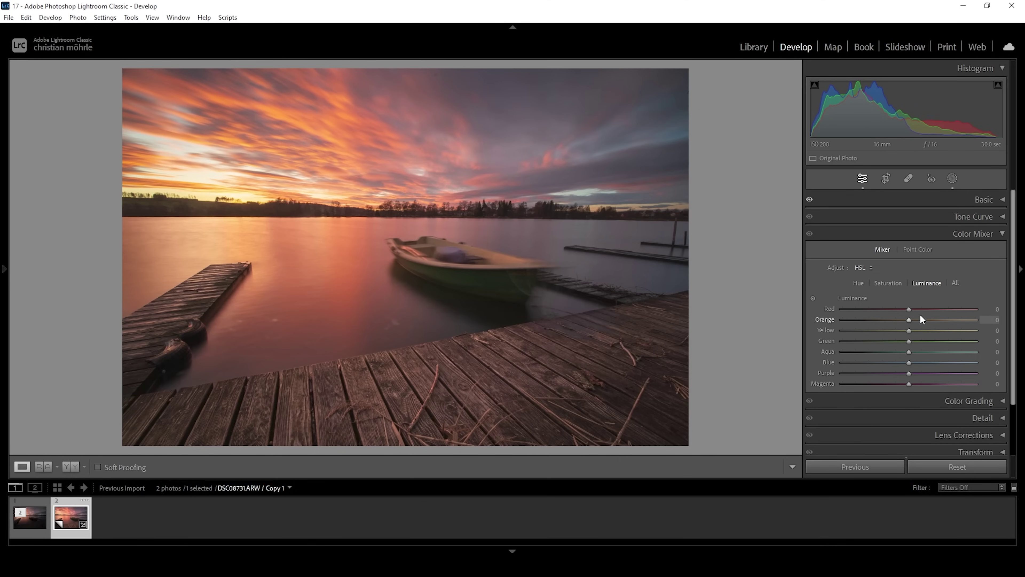
pyautogui.click(860, 283)
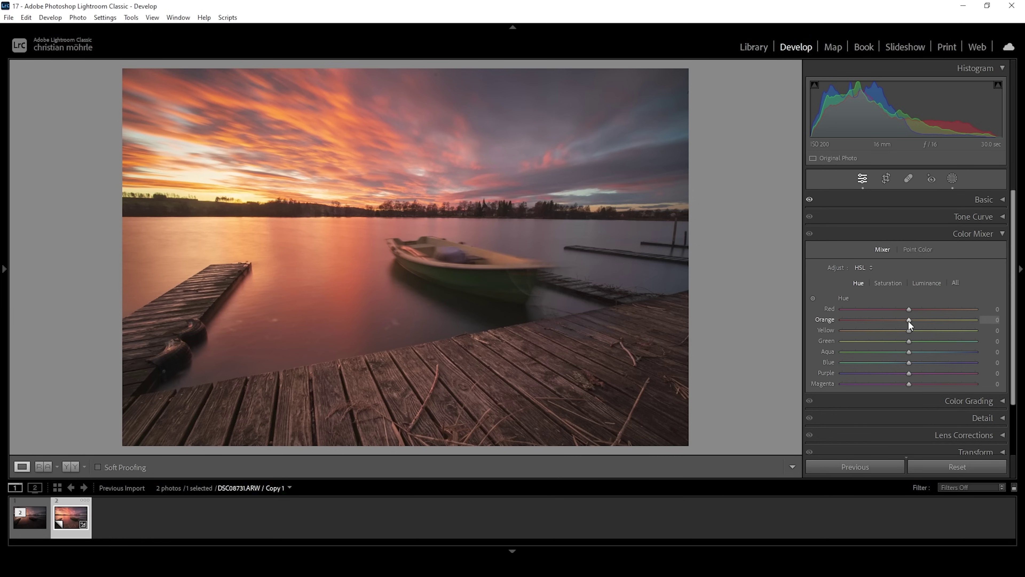
pyautogui.moveTo(910, 322); pyautogui.dragTo(911, 322)
pyautogui.moveTo(900, 372); pyautogui.dragTo(895, 373)
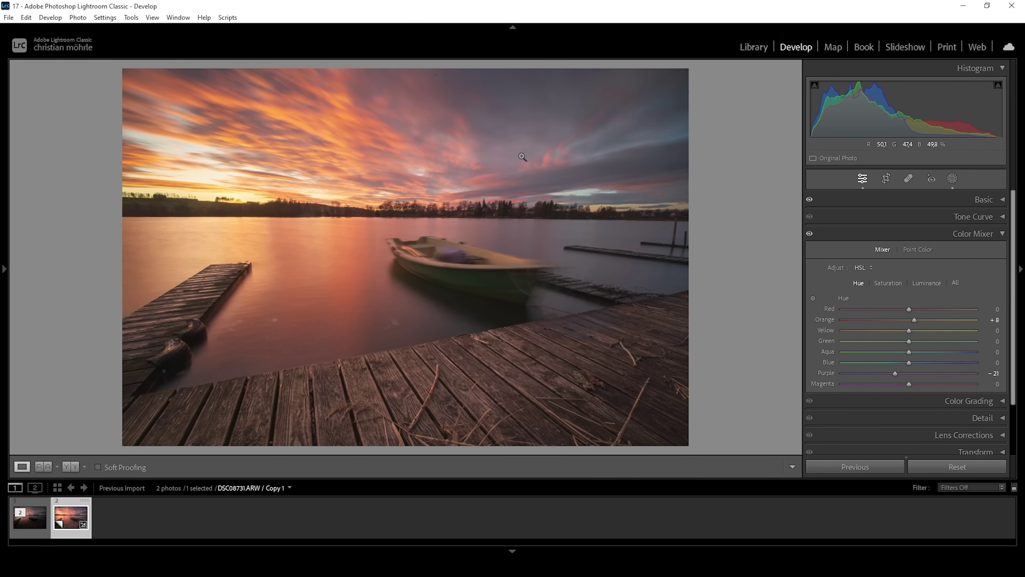
pyautogui.click(895, 283)
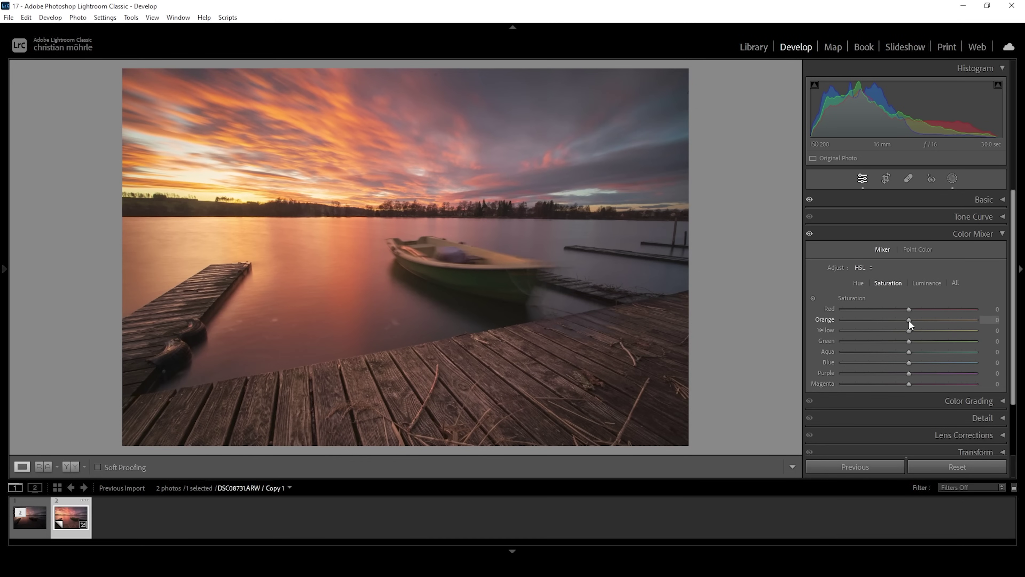
# Set Color Mixer saturation to Orange −21, Yellow −17, Blue +18, Purple +36, Magenta +15
pyautogui.moveTo(908, 320)
pyautogui.mouseDown()
pyautogui.moveTo(925, 321)
pyautogui.moveTo(895, 324)
pyautogui.mouseUp()
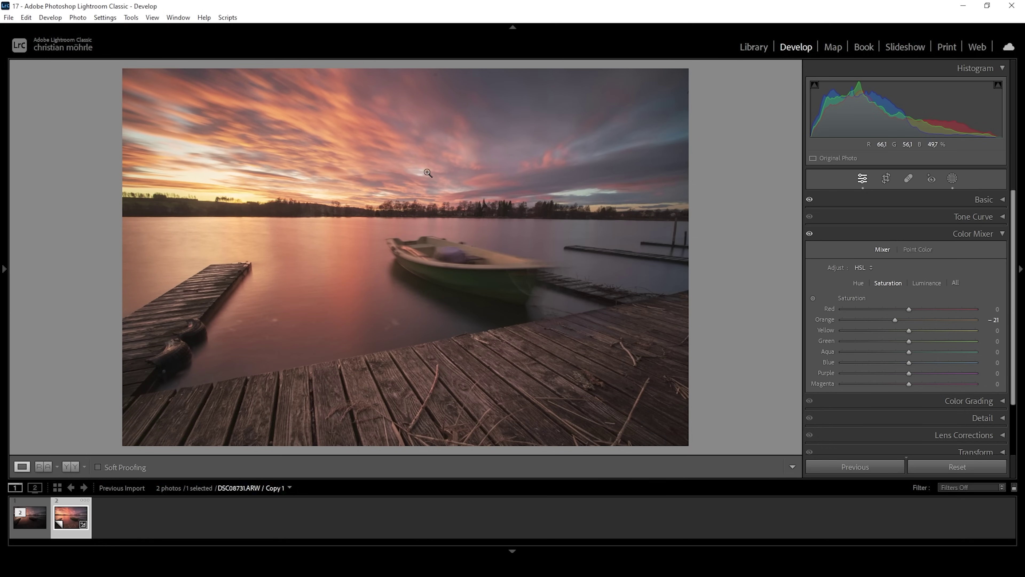
pyautogui.moveTo(909, 331); pyautogui.dragTo(906, 331)
pyautogui.moveTo(911, 363); pyautogui.dragTo(921, 383)
# Lower the Yellow luminance in the Color Mixer to −35, checking the treeline up close
pyautogui.click(928, 284)
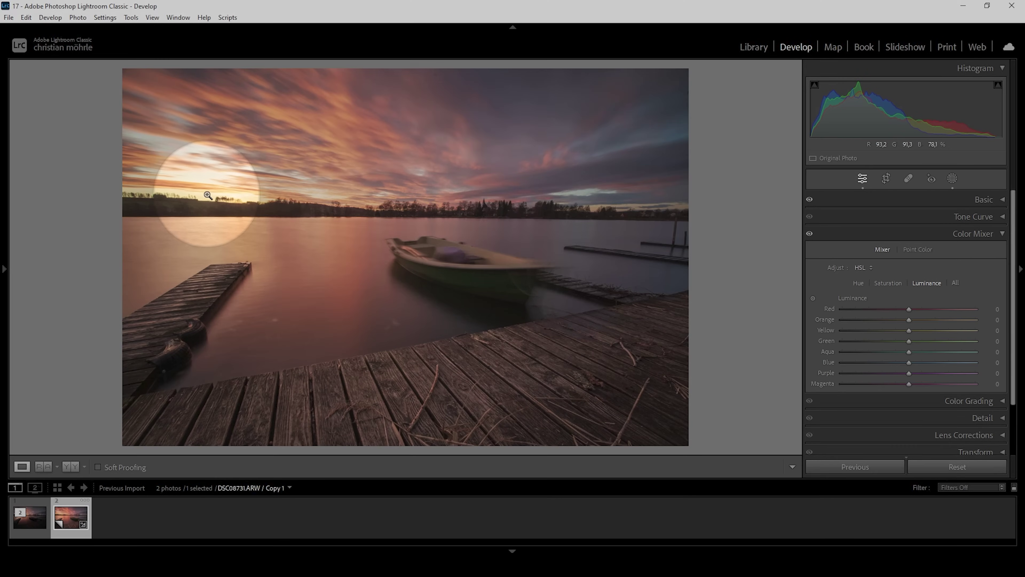
pyautogui.moveTo(245, 196); pyautogui.dragTo(254, 200)
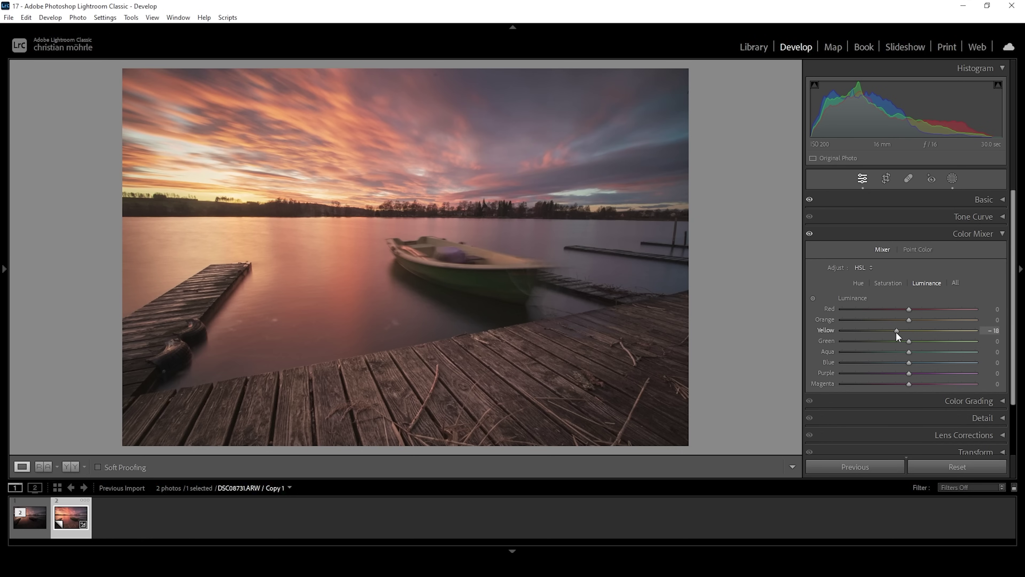
pyautogui.moveTo(897, 333); pyautogui.dragTo(882, 336)
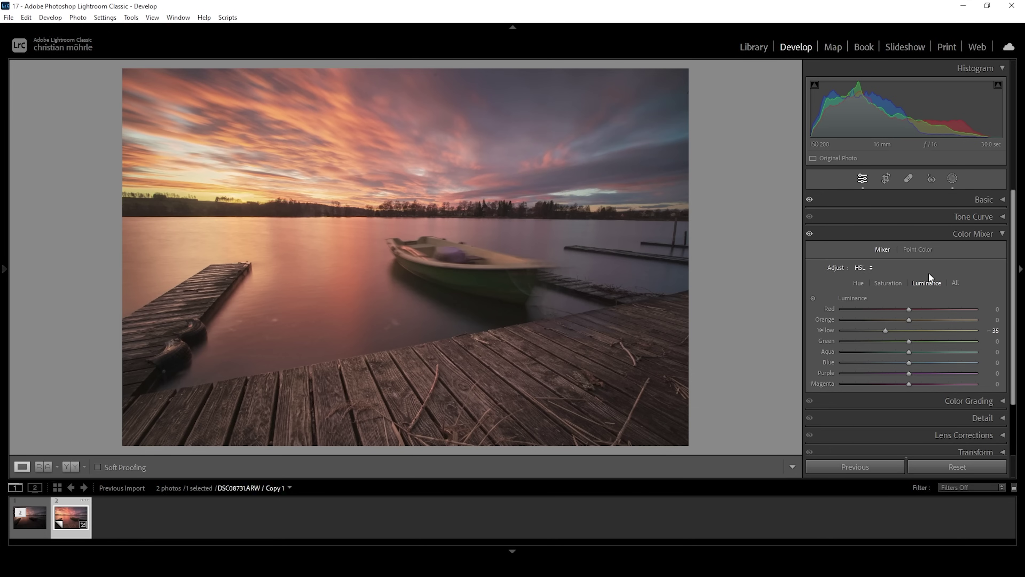
pyautogui.click(1003, 235)
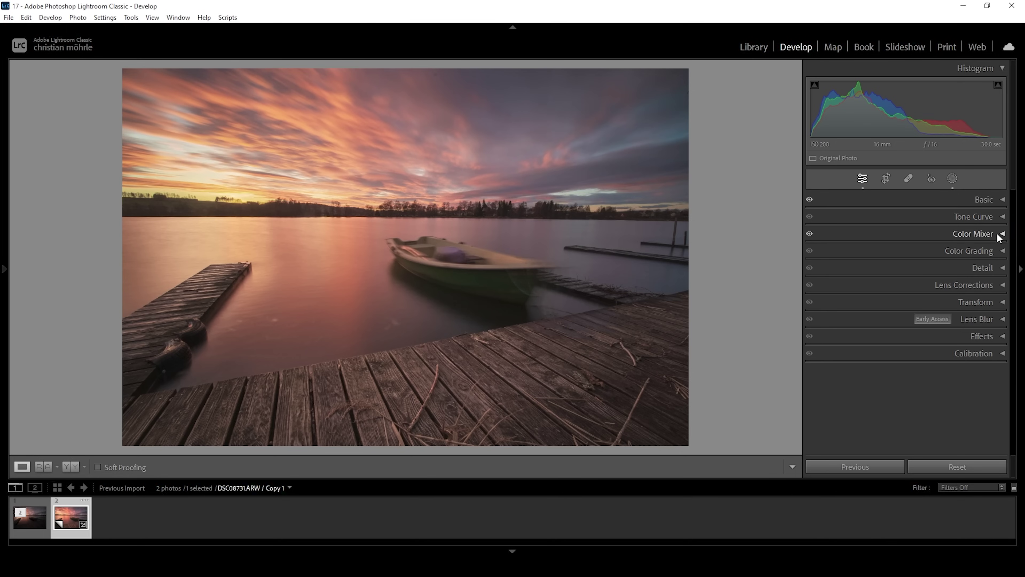
# Grade the highlights warm orange with Hue 22 and Saturation 53 in Color Grading
pyautogui.click(964, 255)
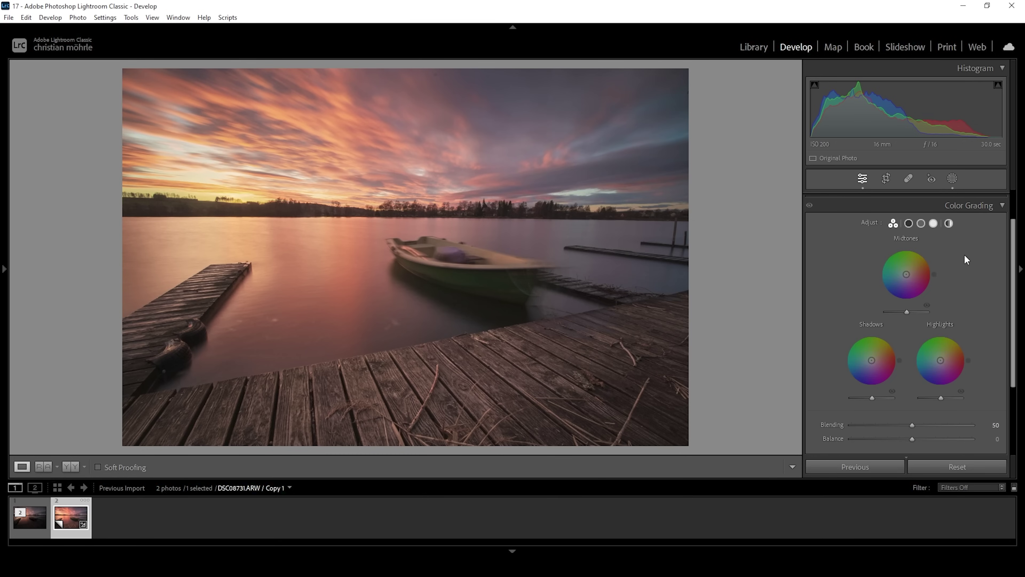
pyautogui.click(935, 223)
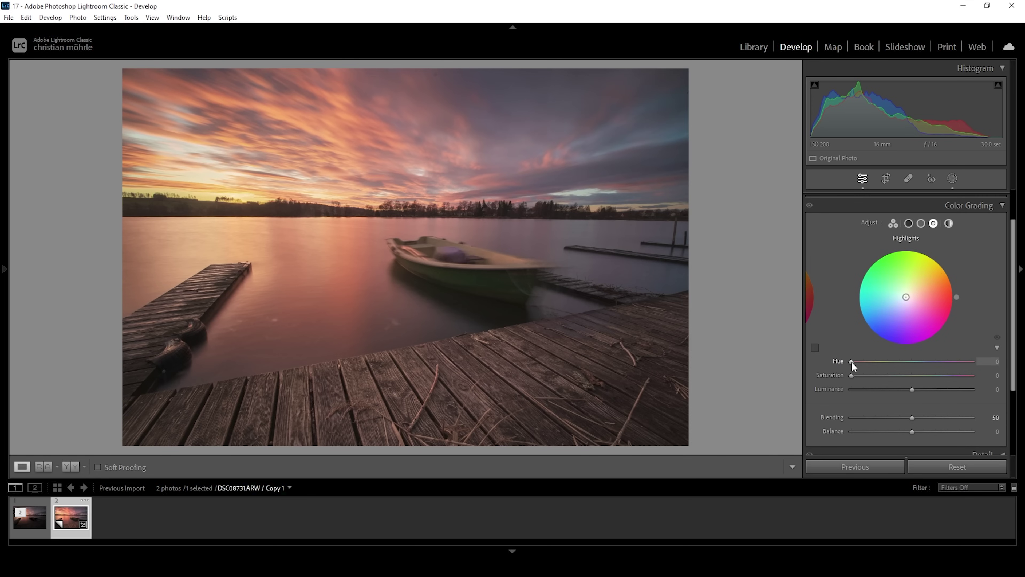
pyautogui.moveTo(852, 361); pyautogui.dragTo(862, 362)
pyautogui.moveTo(861, 362); pyautogui.dragTo(858, 364)
pyautogui.moveTo(851, 375); pyautogui.dragTo(915, 379)
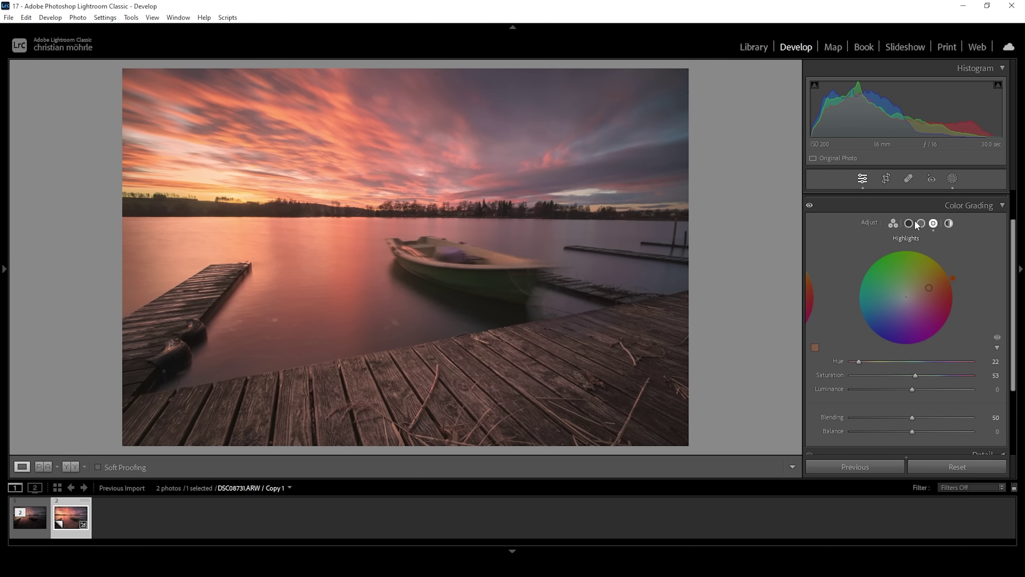
# Give the Color Grading midtones a faint blue tint: Hue 214, Saturation 9
pyautogui.click(921, 223)
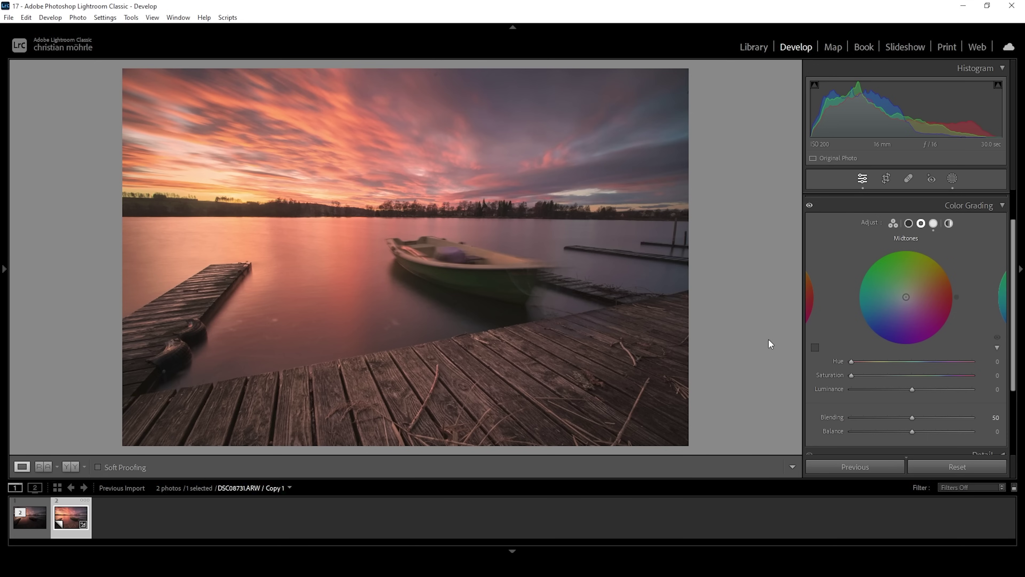
pyautogui.moveTo(851, 361); pyautogui.dragTo(927, 363)
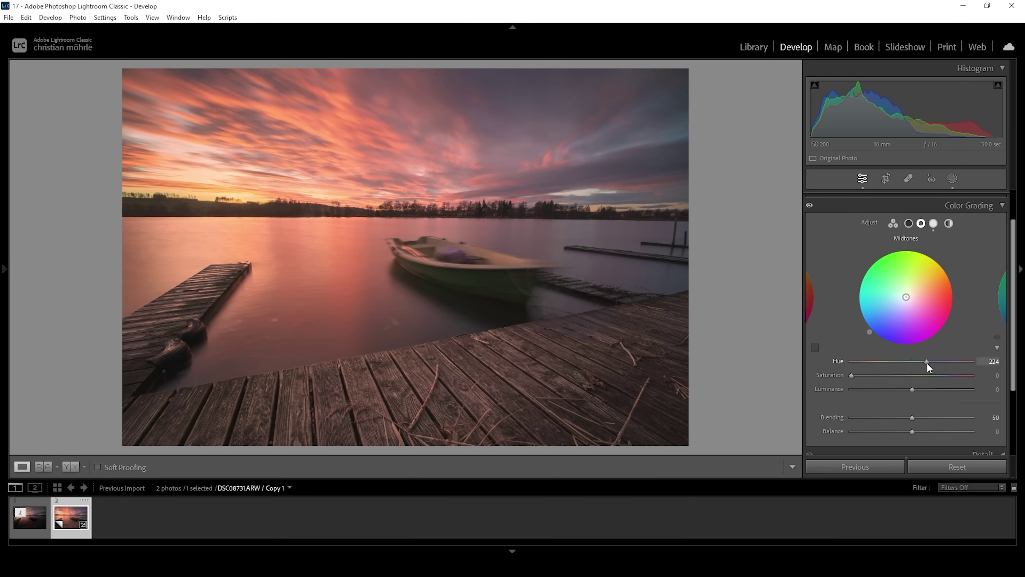
pyautogui.moveTo(927, 362); pyautogui.dragTo(924, 363)
pyautogui.moveTo(852, 375); pyautogui.dragTo(863, 375)
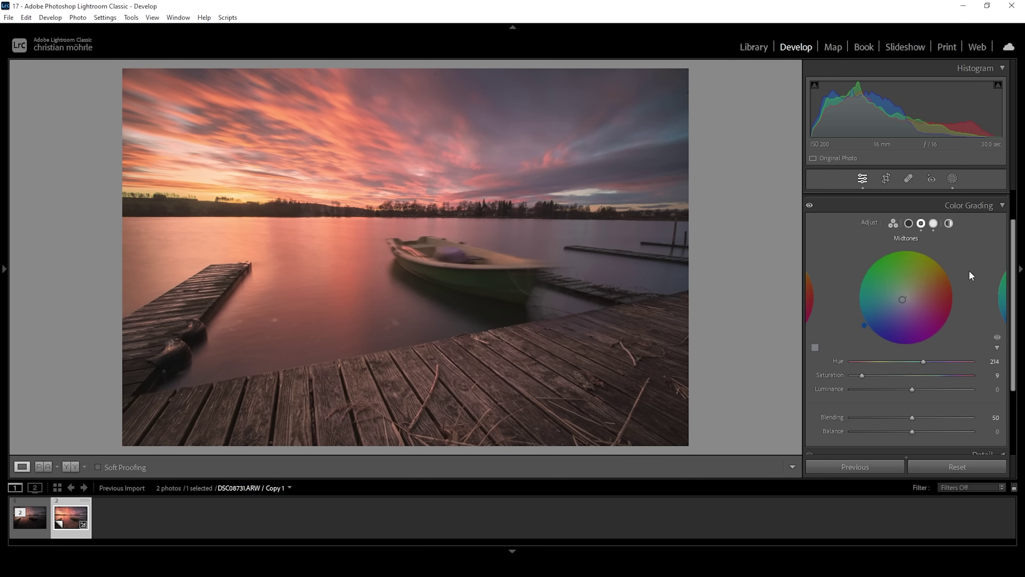
# Set the Global color grade to a warm Hue 29 with Saturation 9
pyautogui.click(949, 224)
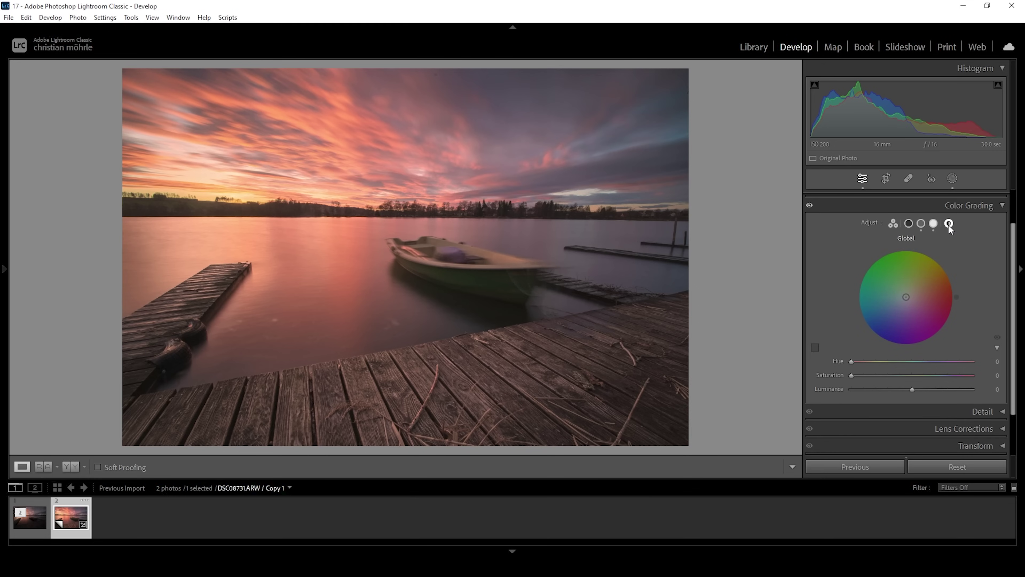
pyautogui.moveTo(850, 362); pyautogui.dragTo(862, 363)
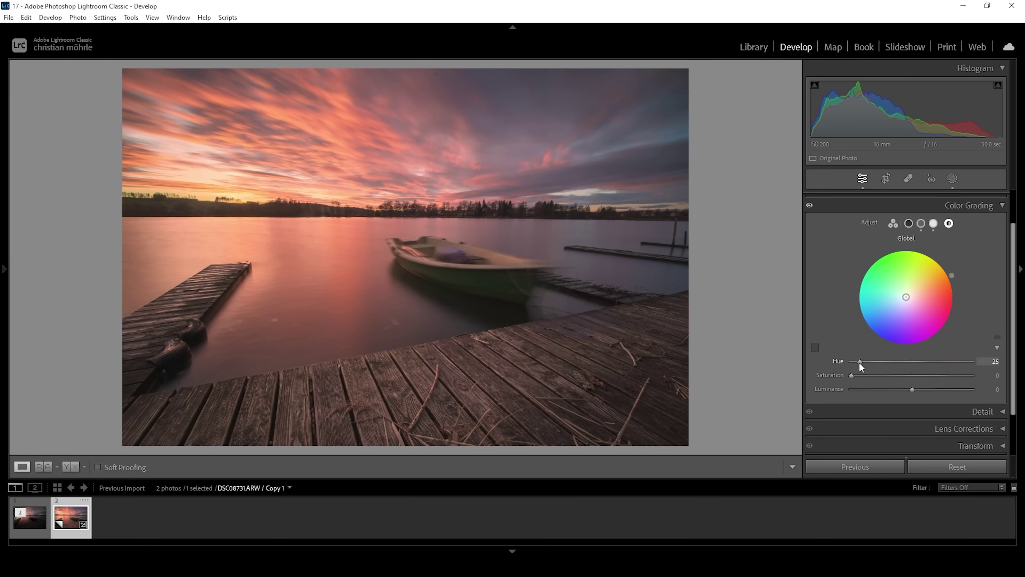
pyautogui.moveTo(853, 375); pyautogui.dragTo(862, 377)
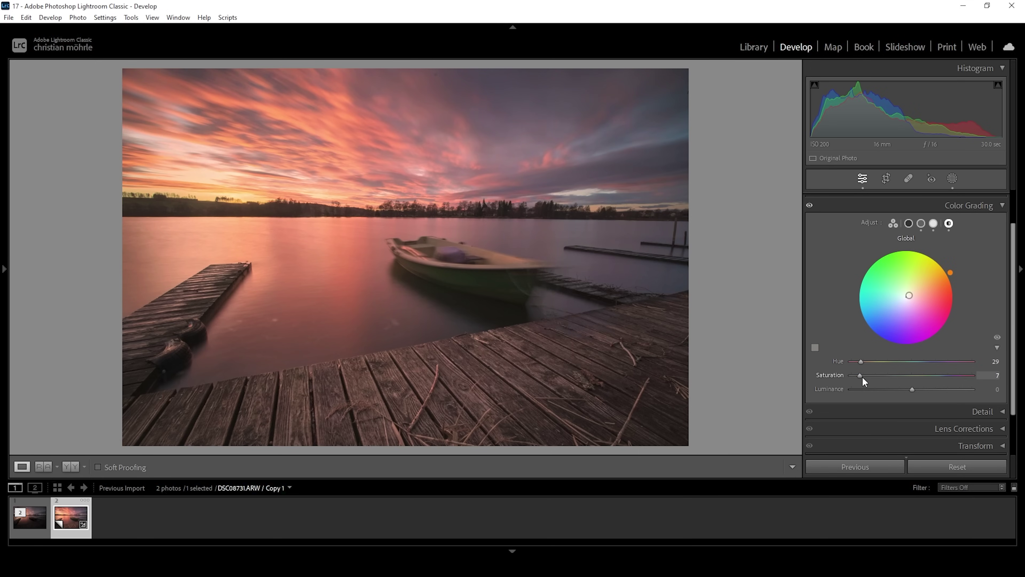
pyautogui.moveTo(862, 376); pyautogui.dragTo(867, 377)
pyautogui.click(1001, 208)
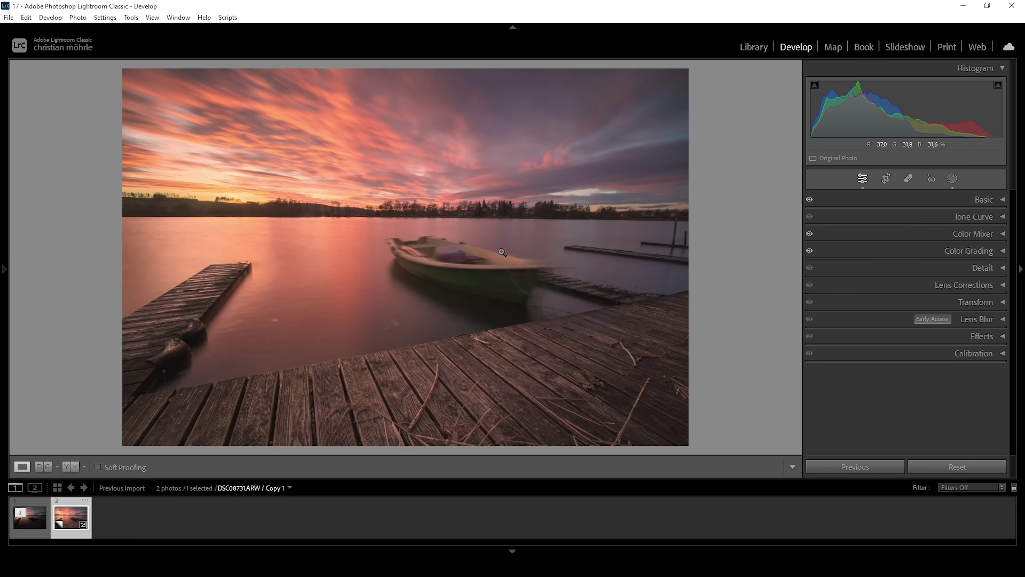
# Raise Blue Primary Saturation in the Calibration panel to +48
pyautogui.click(943, 357)
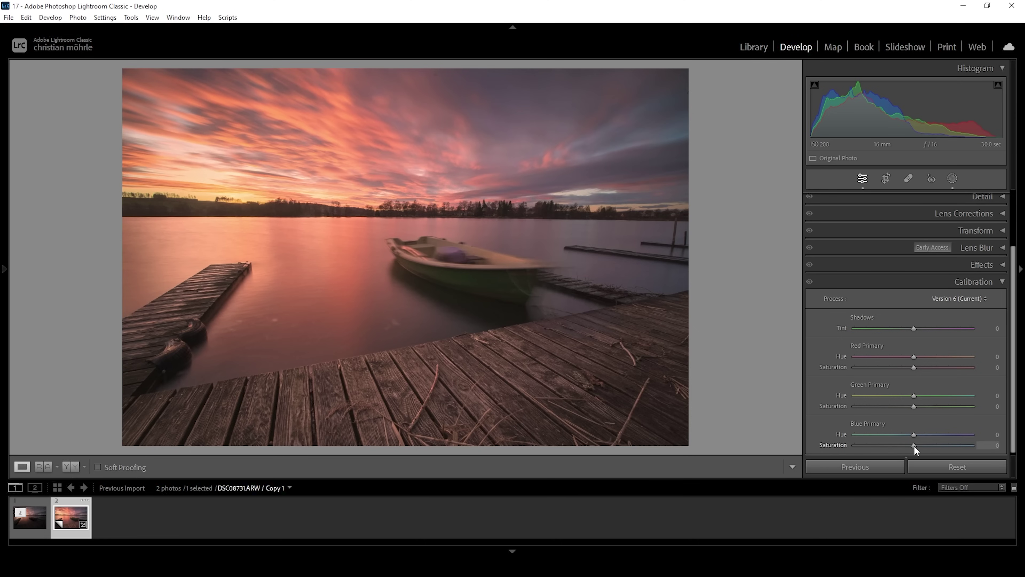
pyautogui.moveTo(915, 446); pyautogui.dragTo(942, 448)
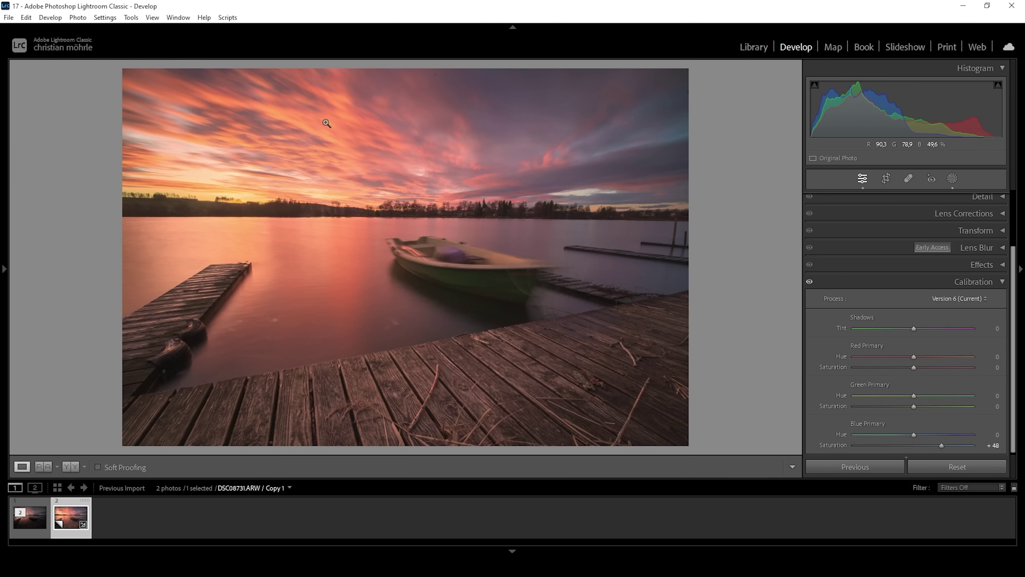
pyautogui.hotkey('ctrl', '9')
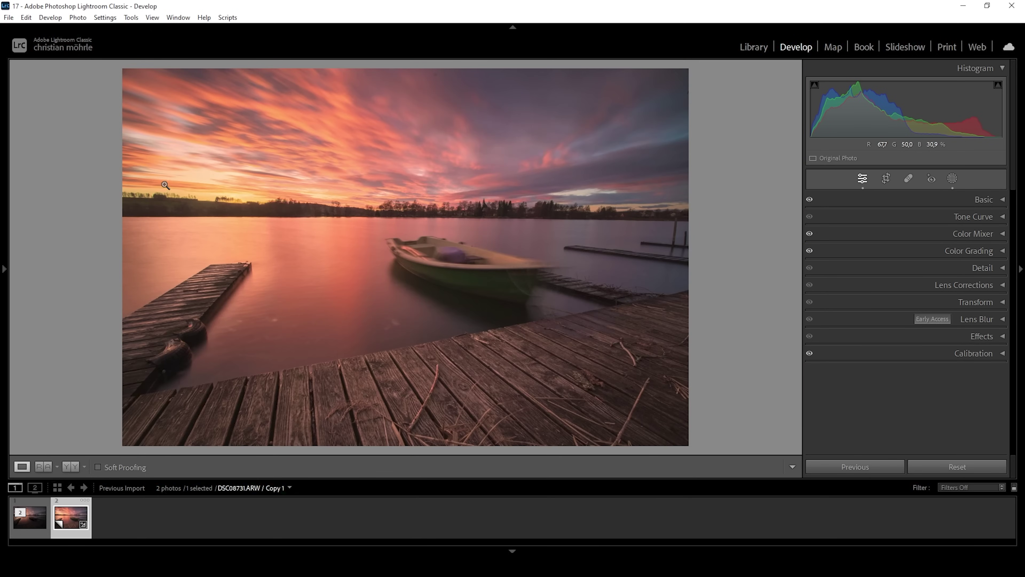
# Turn on Remove Chromatic Aberration in Lens Corrections
pyautogui.click(958, 284)
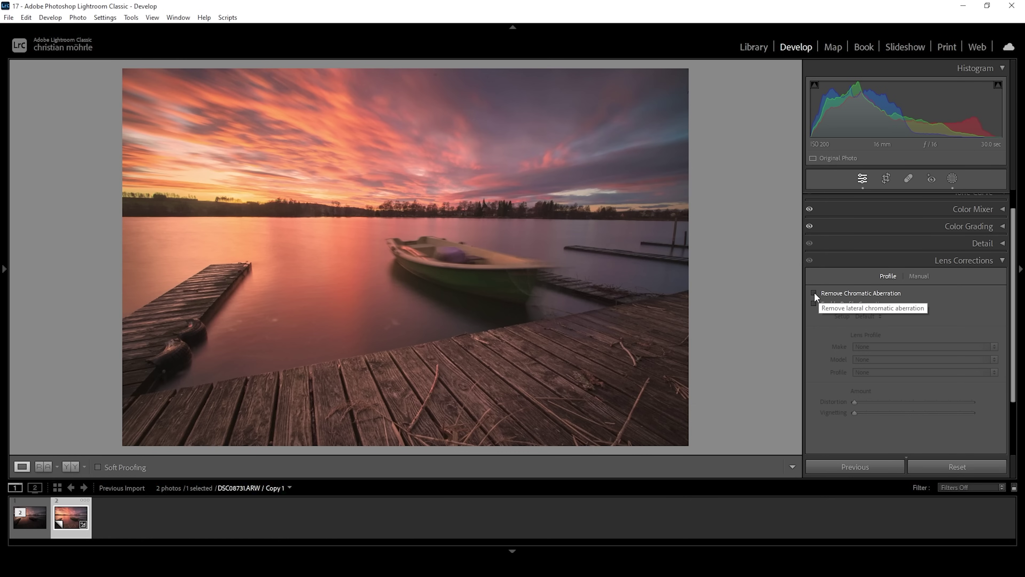
pyautogui.click(814, 292)
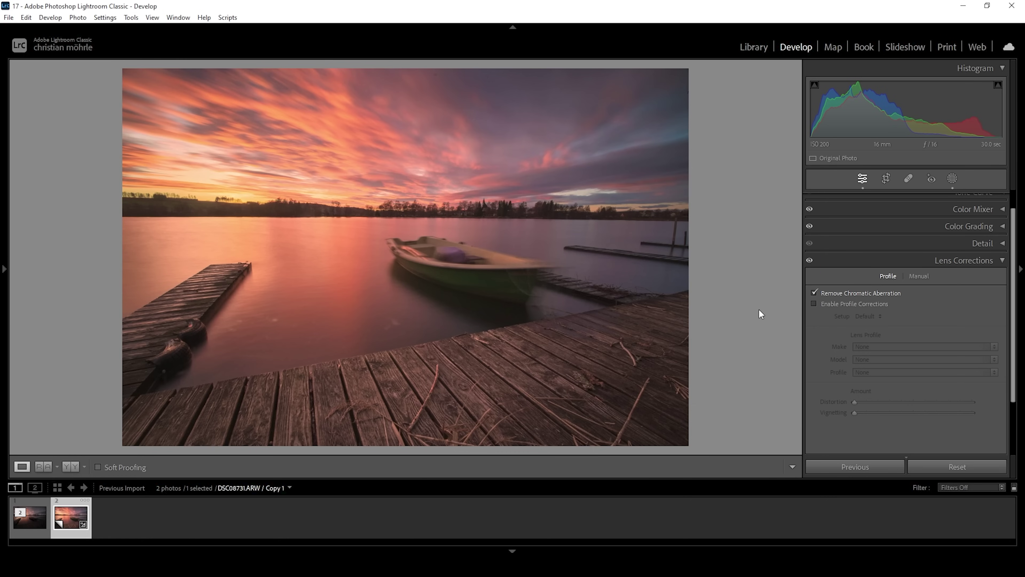
pyautogui.click(999, 263)
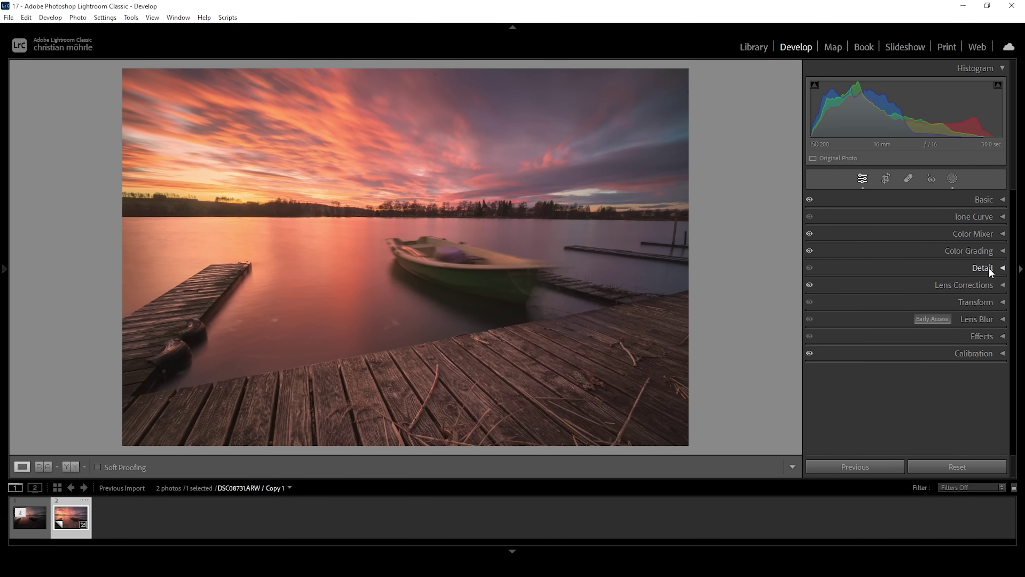
# Sharpen with Amount 87, Radius 0.5, Detail 100, Masking 69, then compare against the reference
pyautogui.click(989, 267)
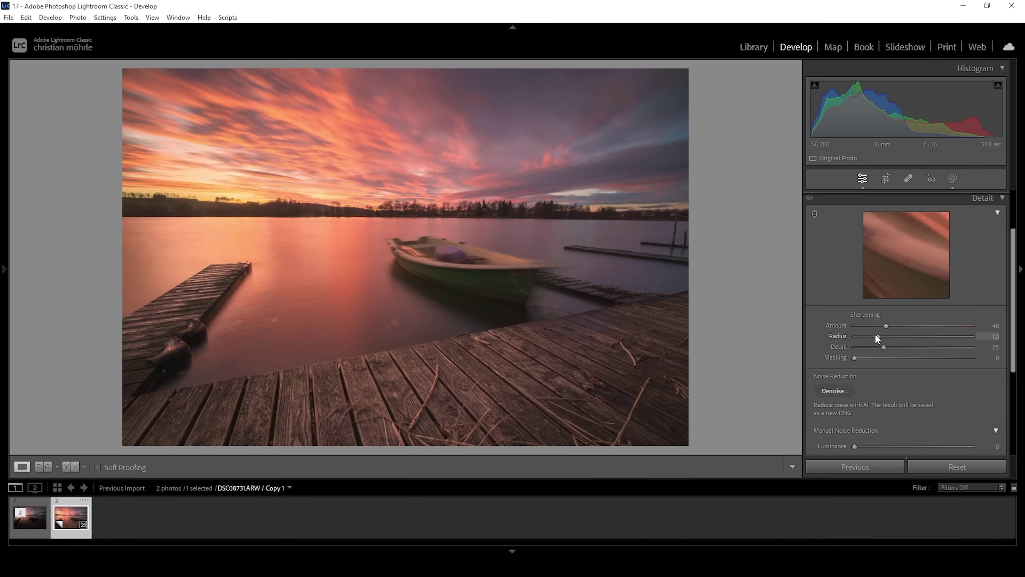
pyautogui.moveTo(877, 337); pyautogui.dragTo(847, 335)
pyautogui.moveTo(959, 362); pyautogui.dragTo(1007, 355)
pyautogui.moveTo(855, 358); pyautogui.dragTo(938, 369)
pyautogui.moveTo(886, 326); pyautogui.dragTo(925, 331)
pyautogui.click(43, 466)
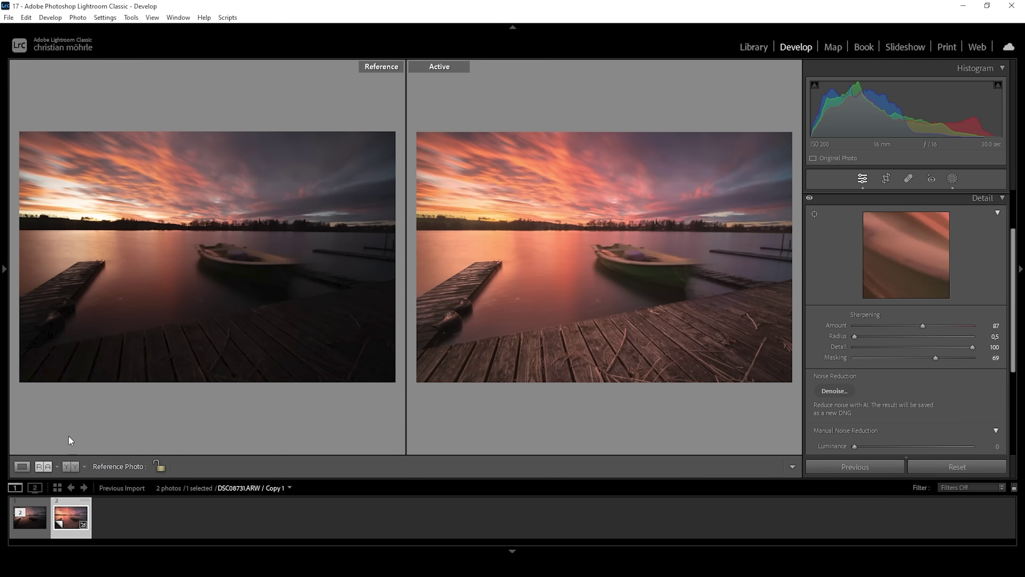
pyautogui.click(22, 467)
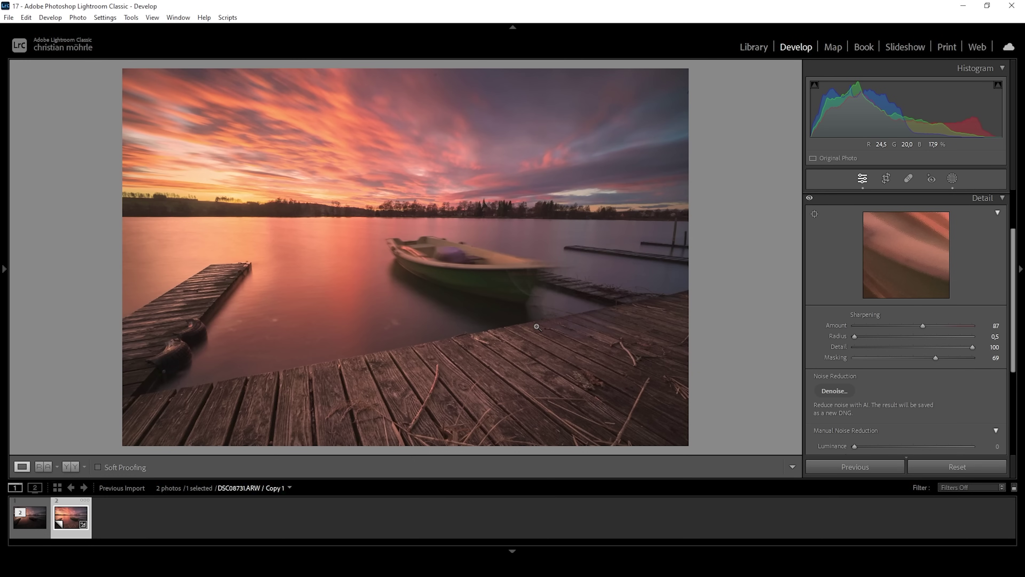
# Send the edited sunset photo from the filmstrip to Adobe Photoshop 2024 via Edit In
pyautogui.rightClick(69, 527)
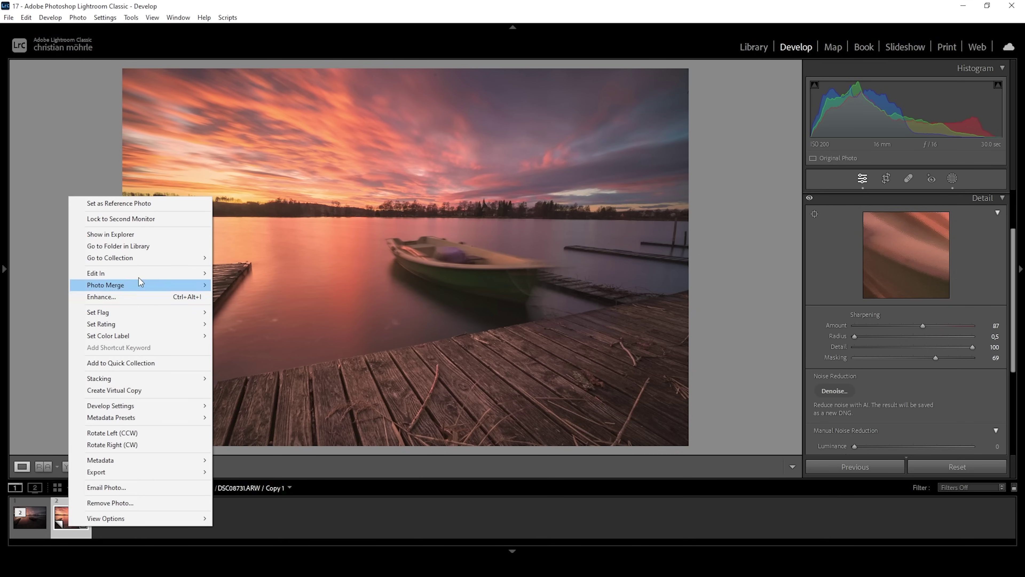
pyautogui.moveTo(139, 280)
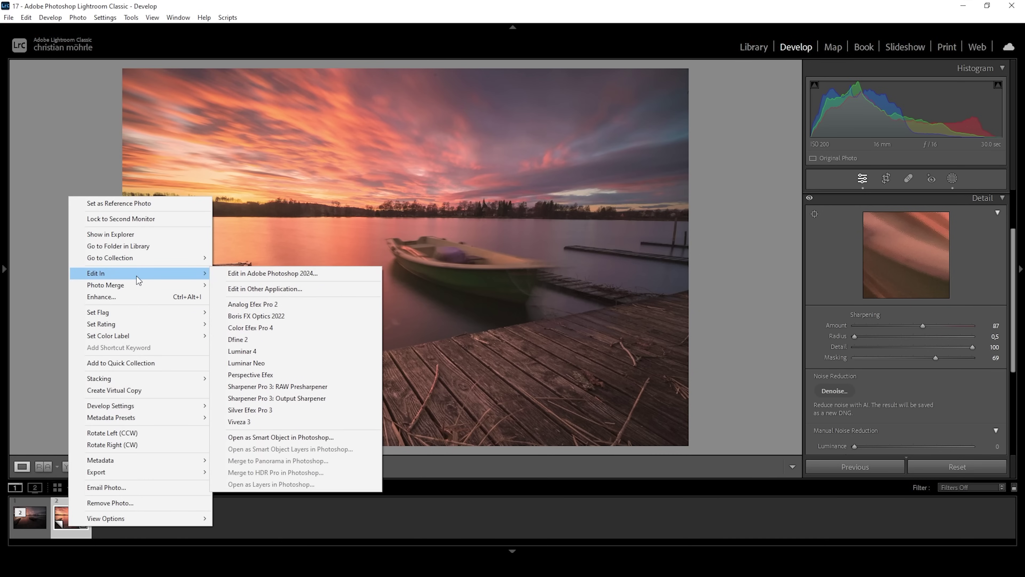
pyautogui.click(281, 275)
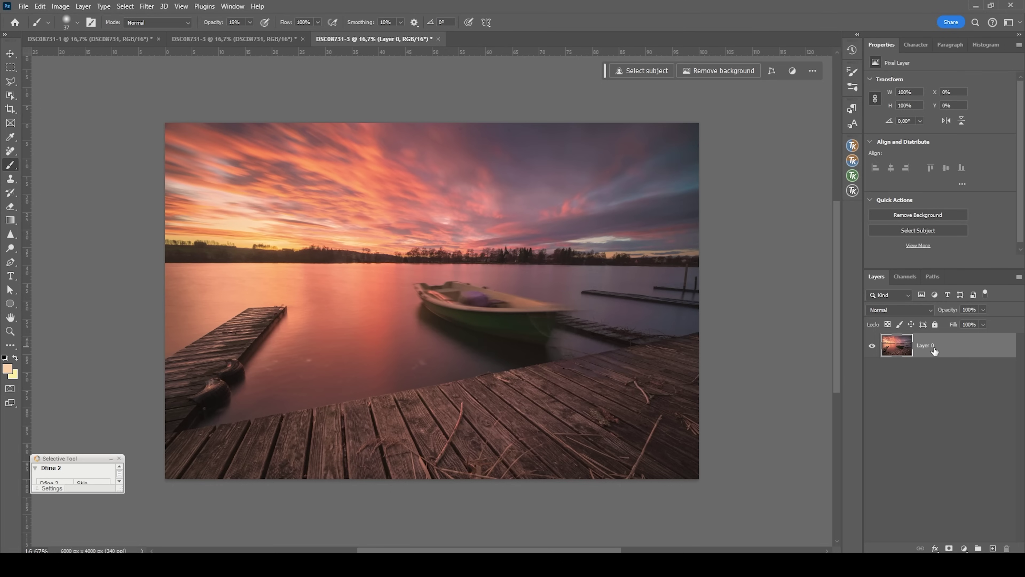
# Duplicate the photo layer and size the Spot Healing Brush to about 107 px
pyautogui.hotkey('ctrl', 'j')
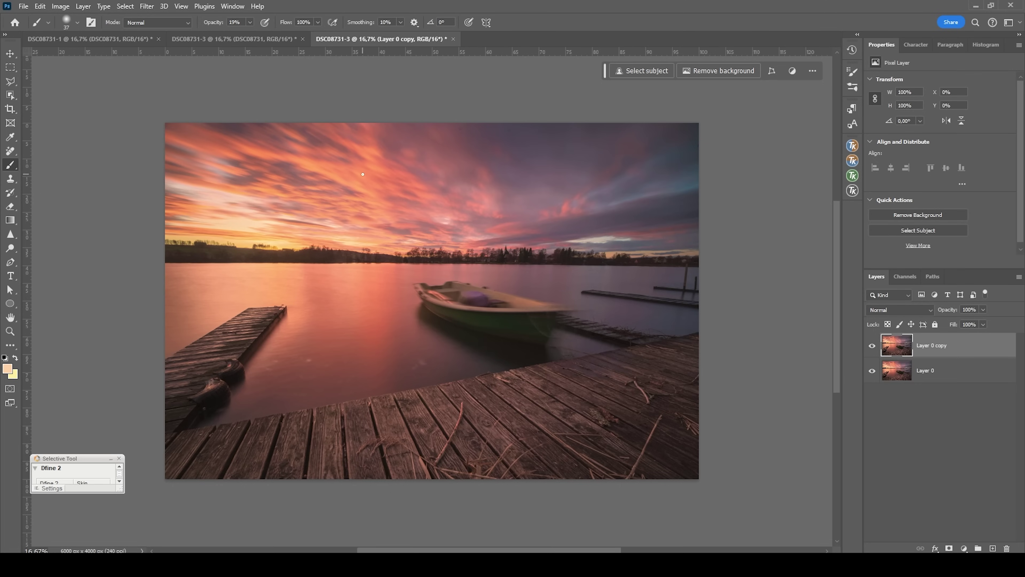
pyautogui.rightClick(11, 153)
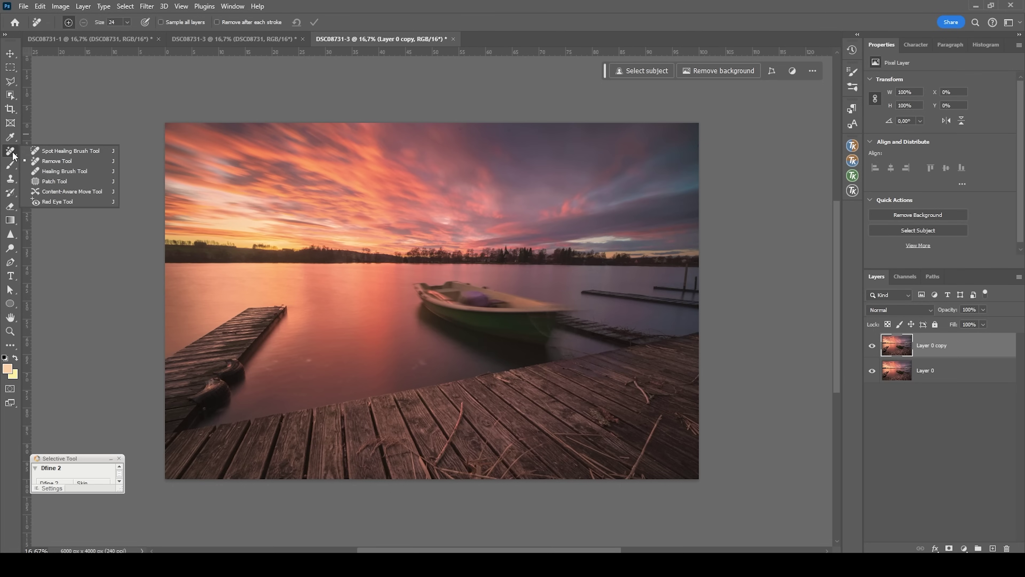
pyautogui.click(59, 151)
pyautogui.scroll(5, 383, 146)
pyautogui.scroll(4, 581, 146)
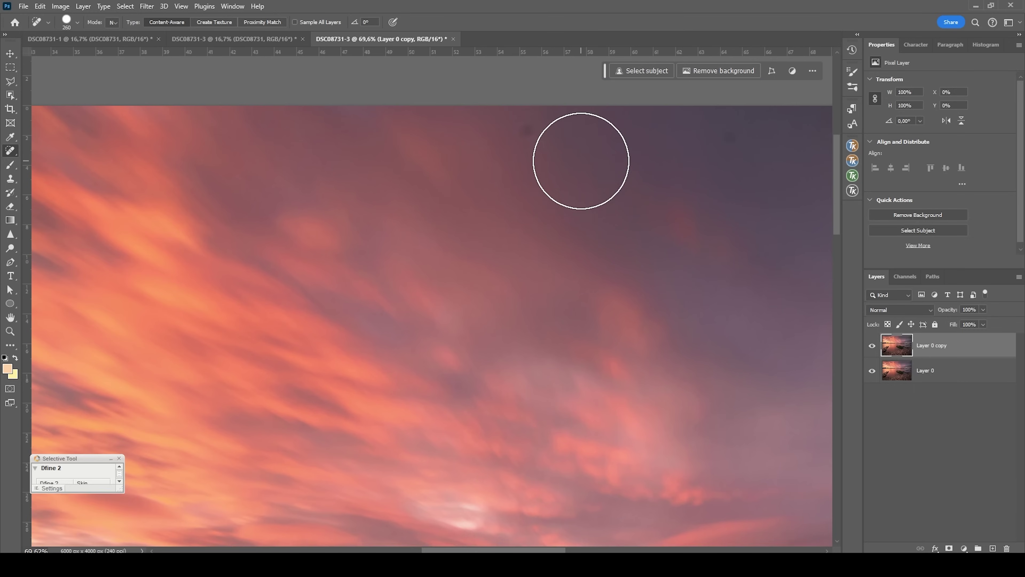
pyautogui.moveTo(551, 181); pyautogui.dragTo(522, 176)
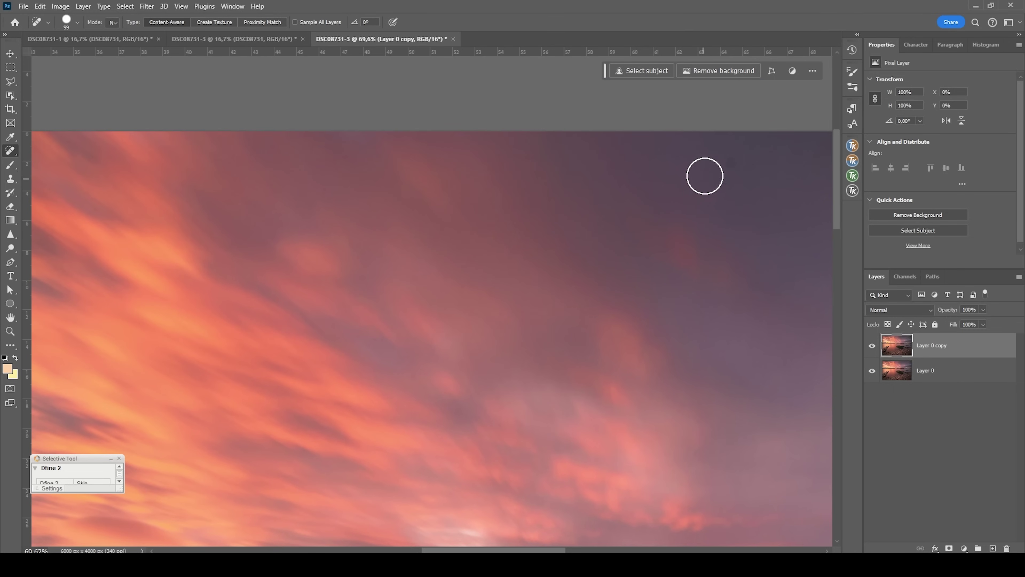
pyautogui.scroll(-4, 522, 541)
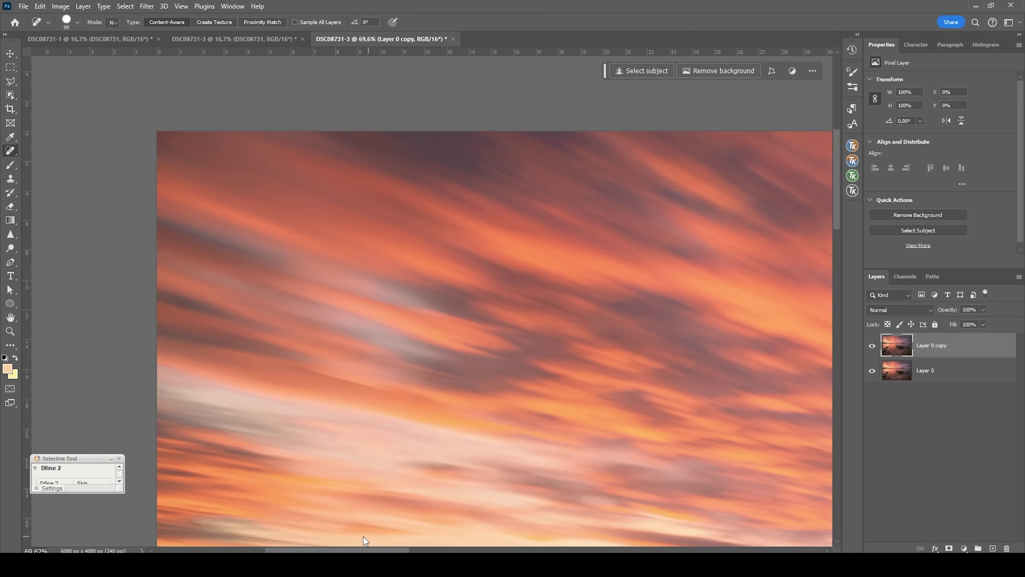
pyautogui.moveTo(364, 538); pyautogui.dragTo(347, 531)
pyautogui.scroll(10, 703, 341)
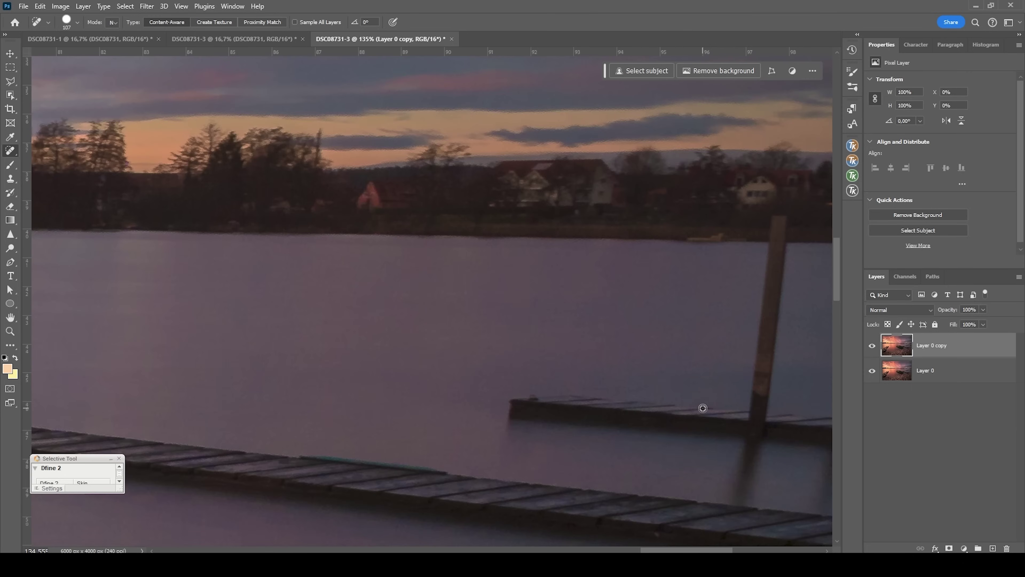
pyautogui.moveTo(646, 551); pyautogui.dragTo(746, 551)
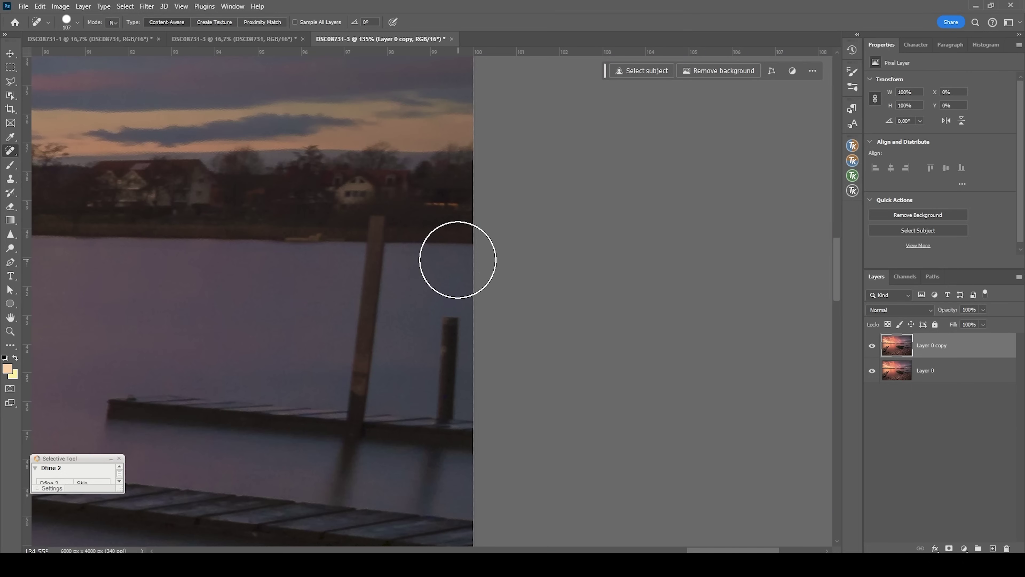
pyautogui.scroll(1, 362, 414)
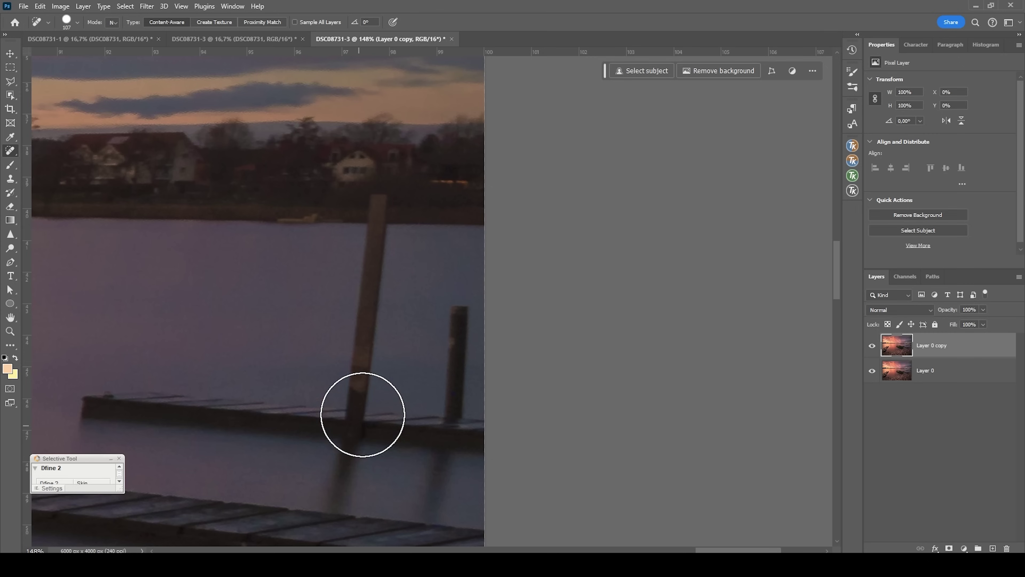
# Erase both wooden posts and their reflections with the Remove Tool, then close the Dfine 2 panel
pyautogui.rightClick(10, 150)
pyautogui.click(58, 165)
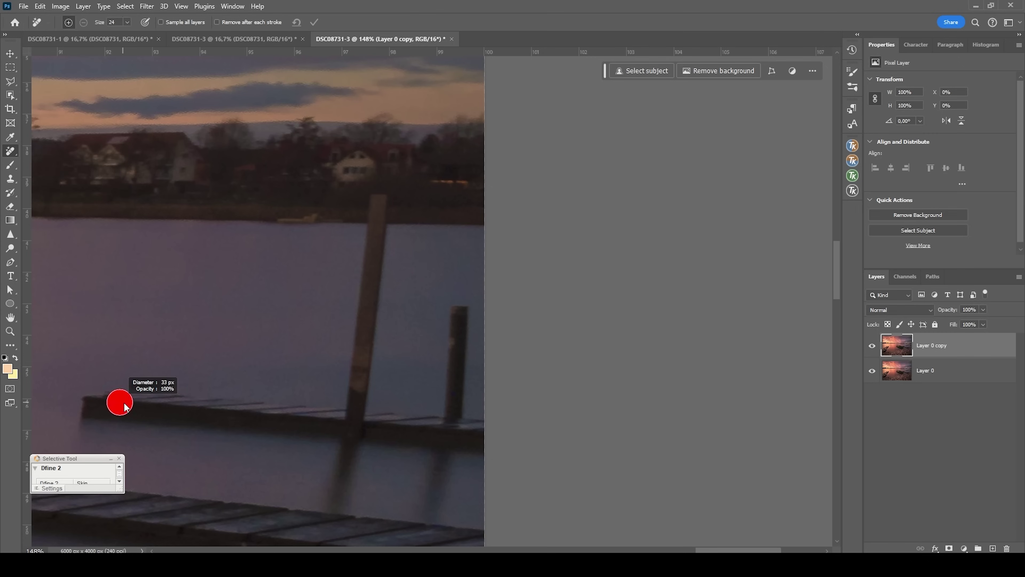
pyautogui.moveTo(355, 412); pyautogui.dragTo(378, 201)
pyautogui.moveTo(454, 404); pyautogui.dragTo(460, 317)
pyautogui.moveTo(349, 448); pyautogui.dragTo(340, 507)
pyautogui.moveTo(443, 452); pyautogui.dragTo(430, 521)
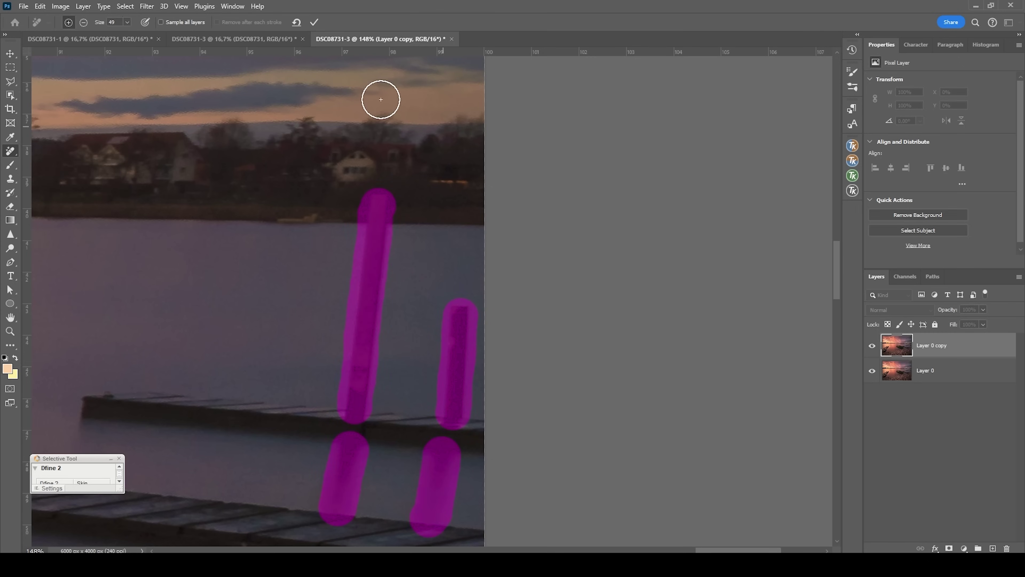
pyautogui.press('Return')
pyautogui.scroll(-10, 517, 350)
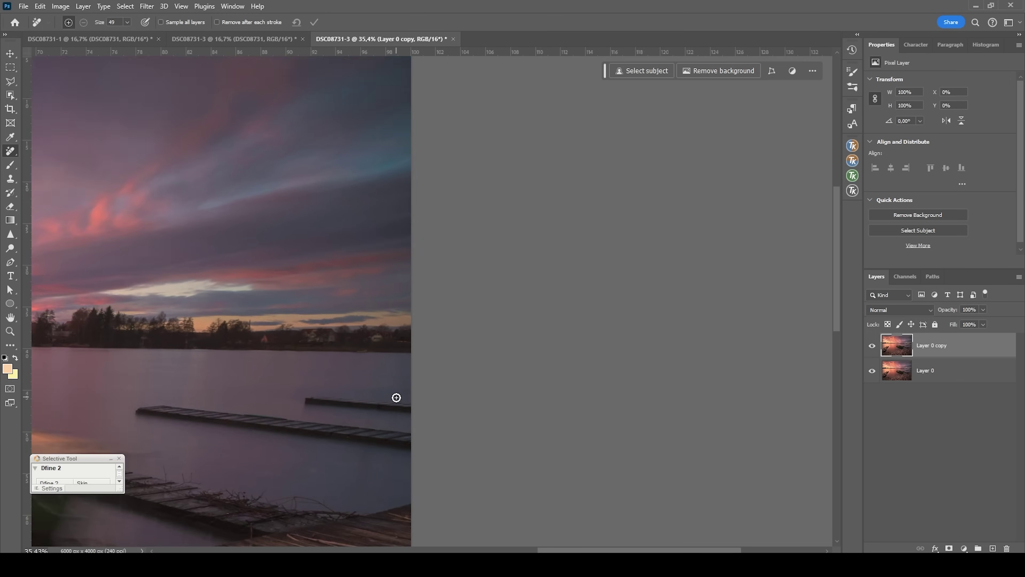
pyautogui.scroll(1, 453, 405)
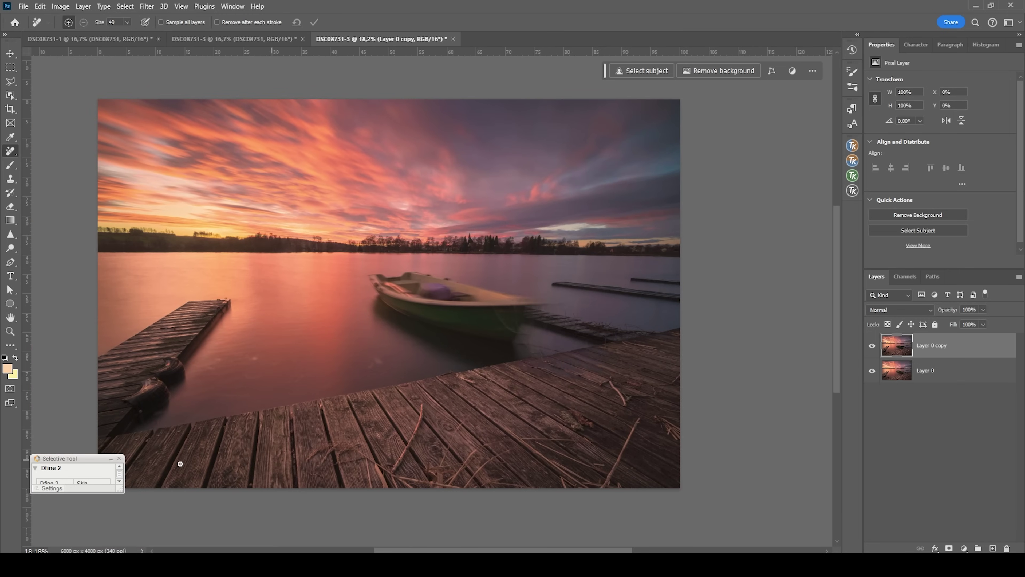
pyautogui.click(119, 458)
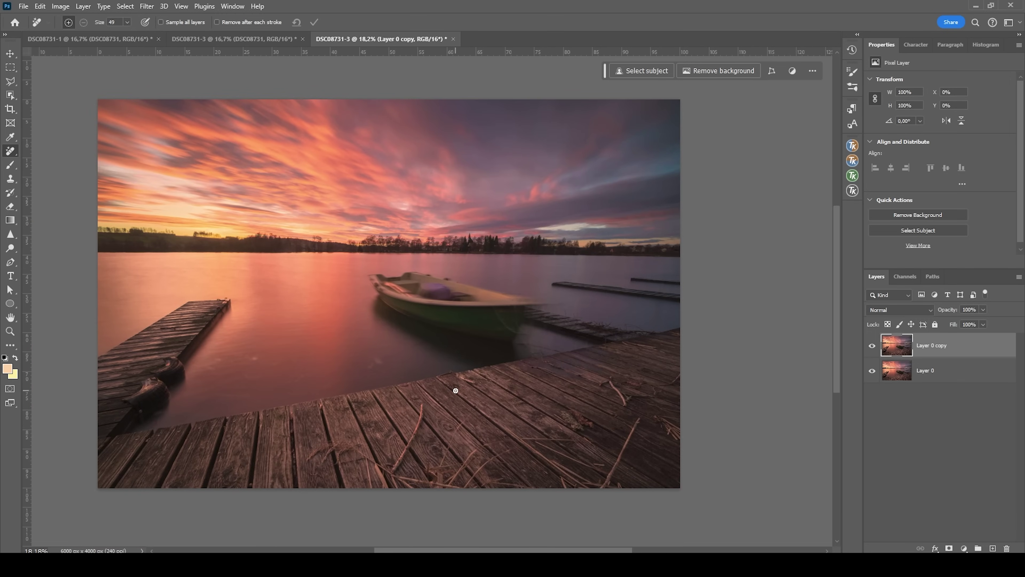